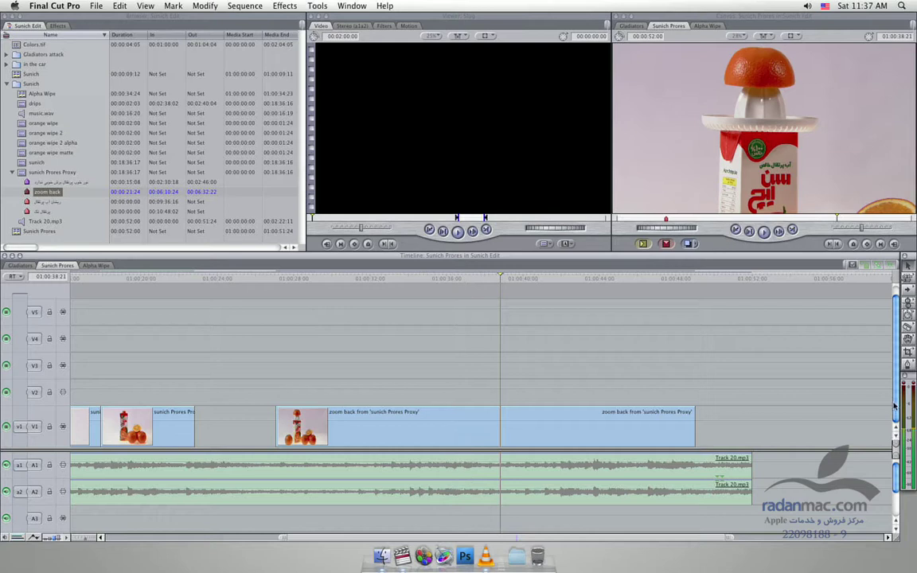
- Show the keyframe lanes under timeline clips and select the zoom back clip on V1
click(31, 538)
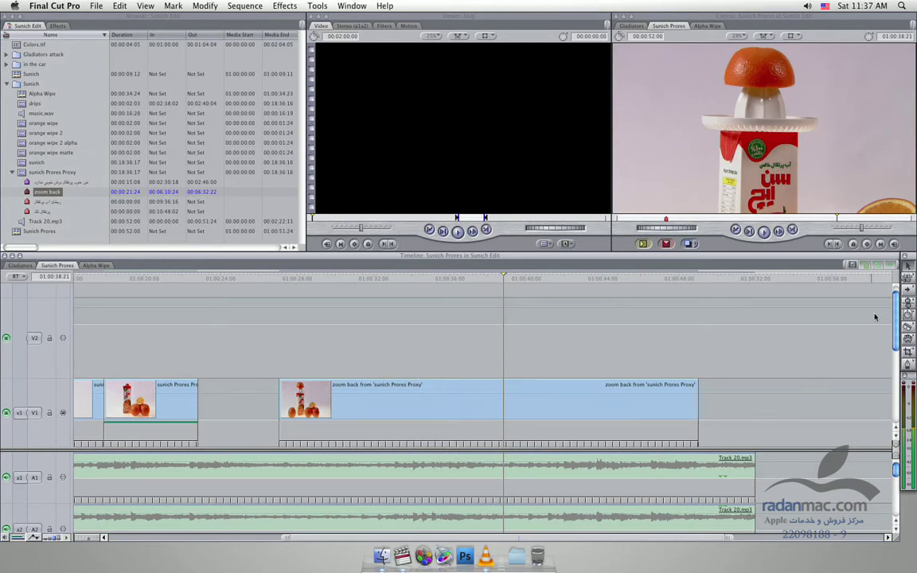
click(566, 408)
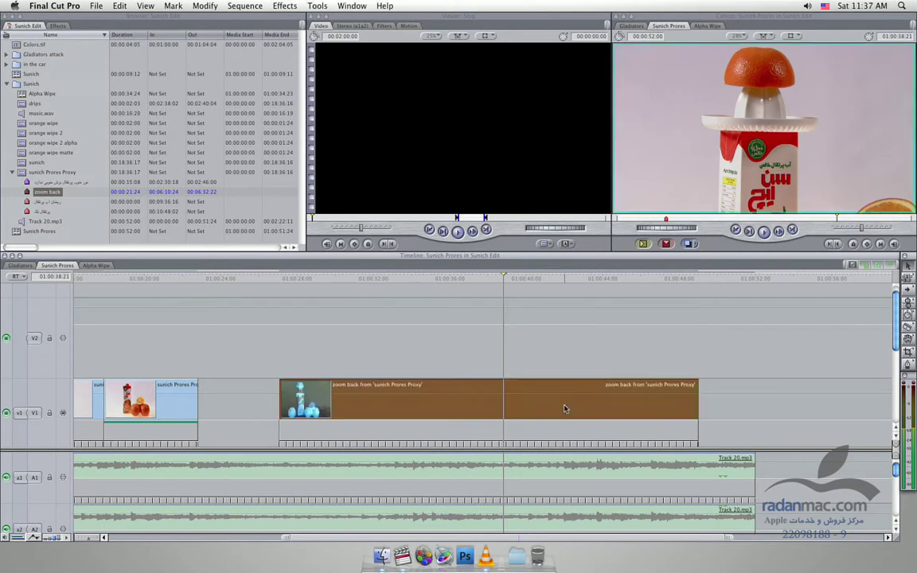
- Set the zoom back clip to a 200% rate, then try 75% and undo it
key(super+j)
text(200)
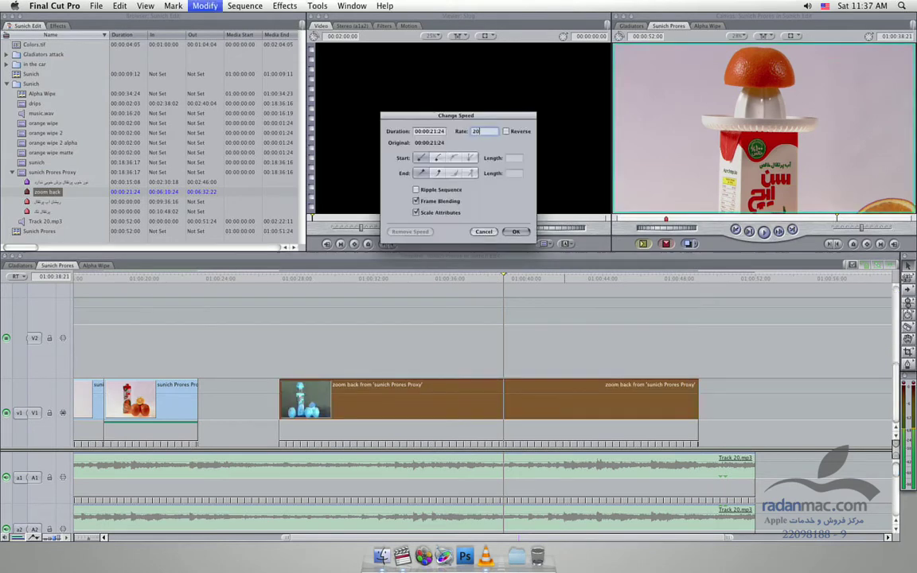
key(Return)
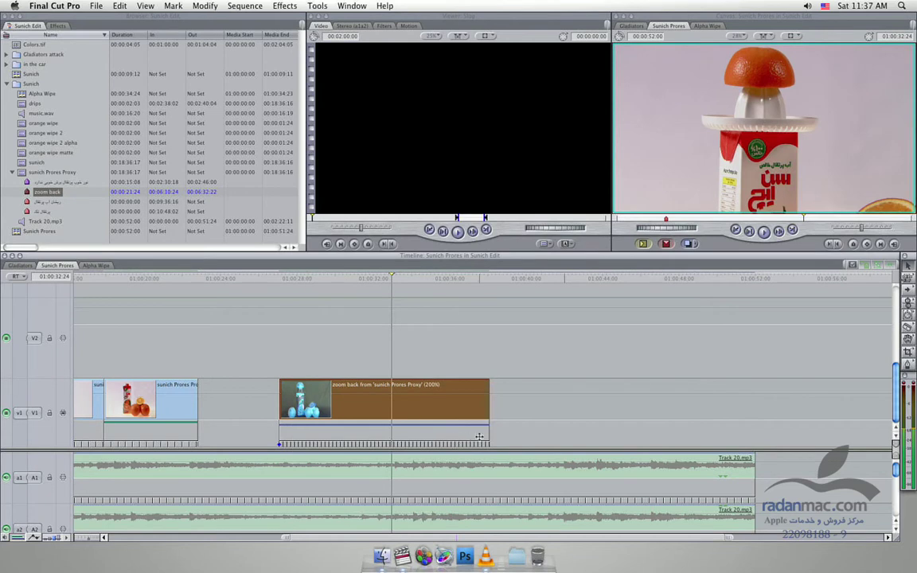
key(super+j)
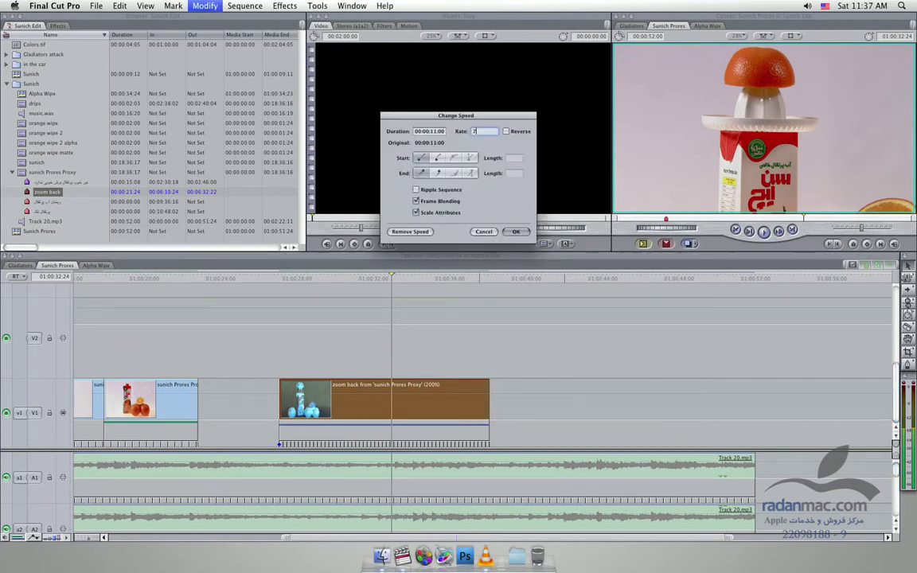
key(Escape)
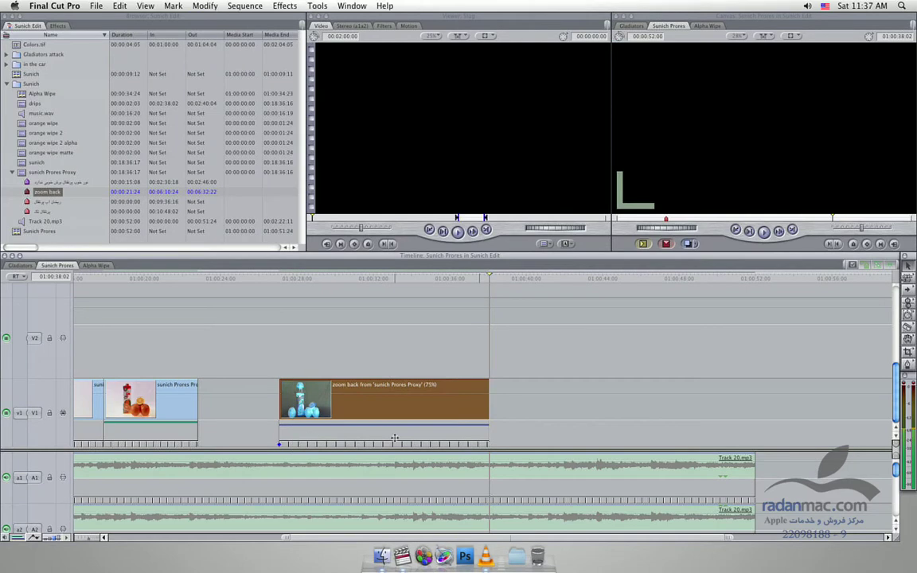
key(super+z)
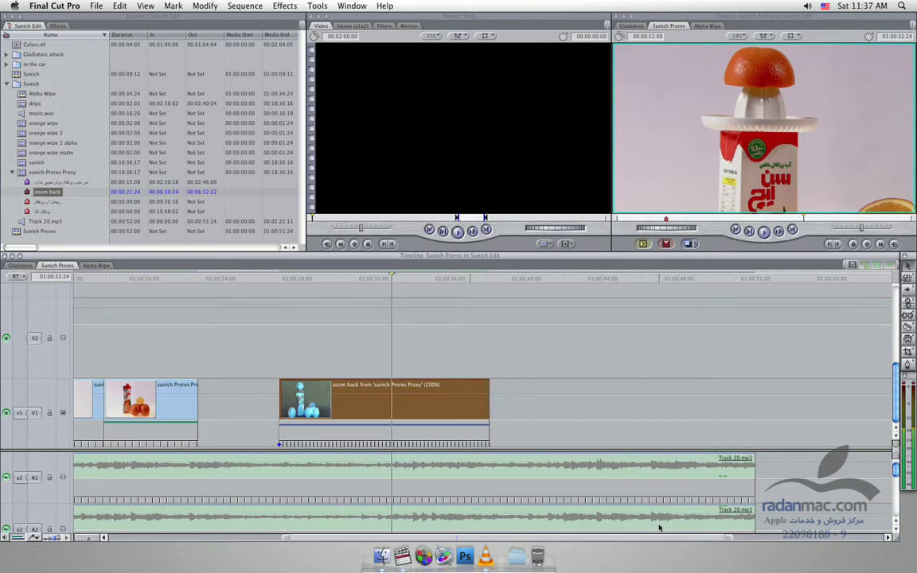
- Delete the zoom back clip from the end of the V1 track
drag(665, 540, 634, 540)
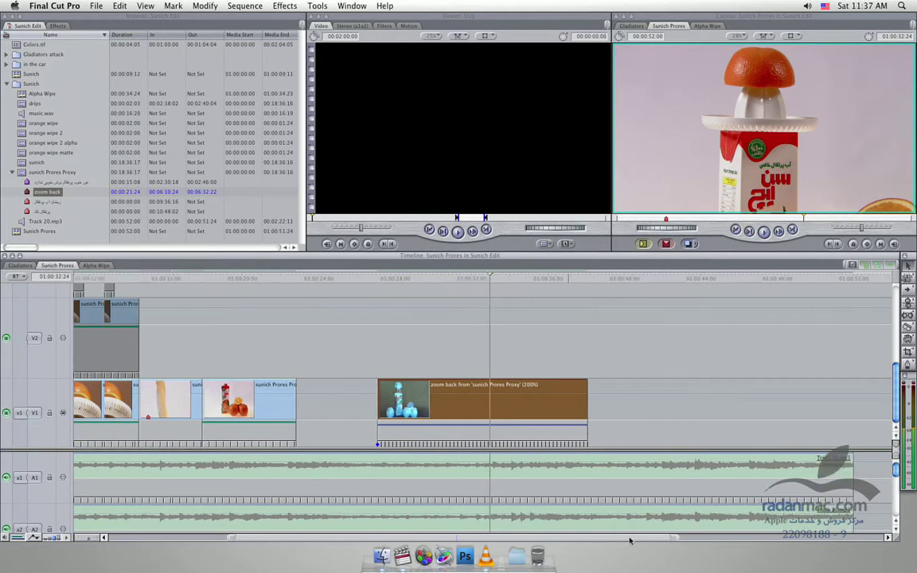
drag(635, 540, 526, 540)
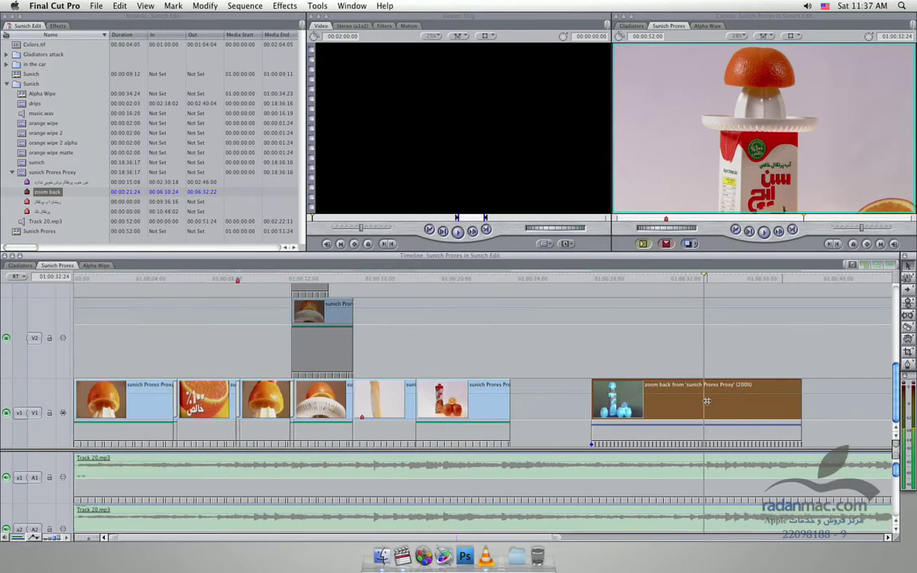
key(Delete)
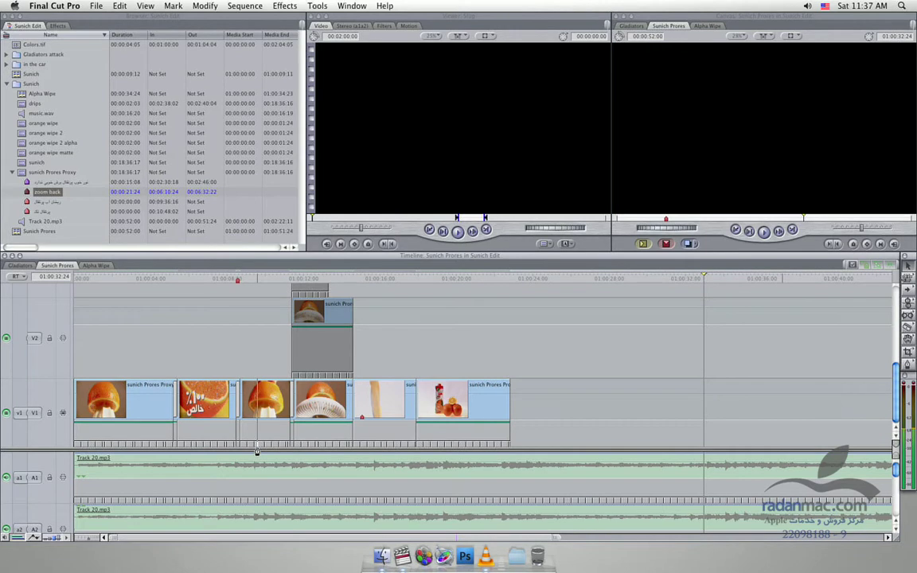
- Zoom in around the playhead and pick the speed retiming tool from the Tool palette
key(super+equal)
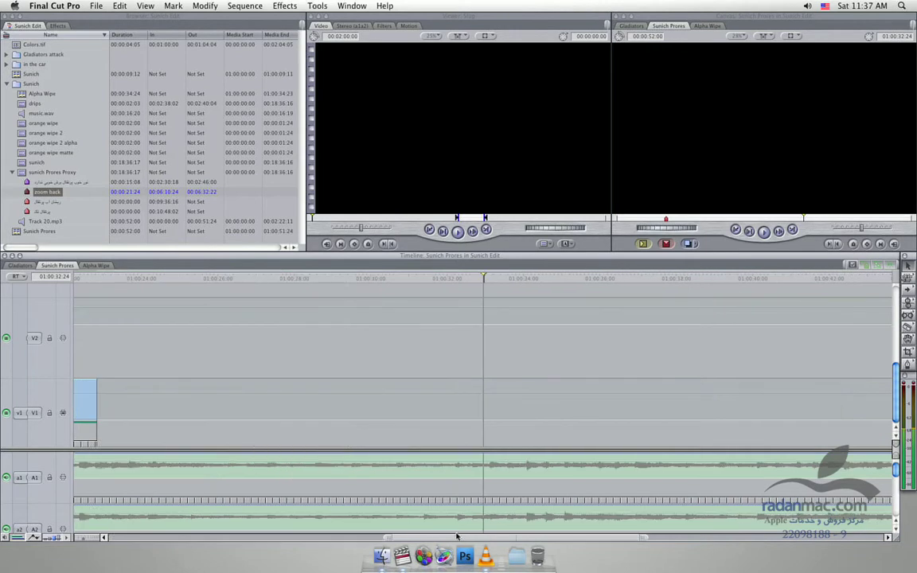
drag(396, 539, 122, 539)
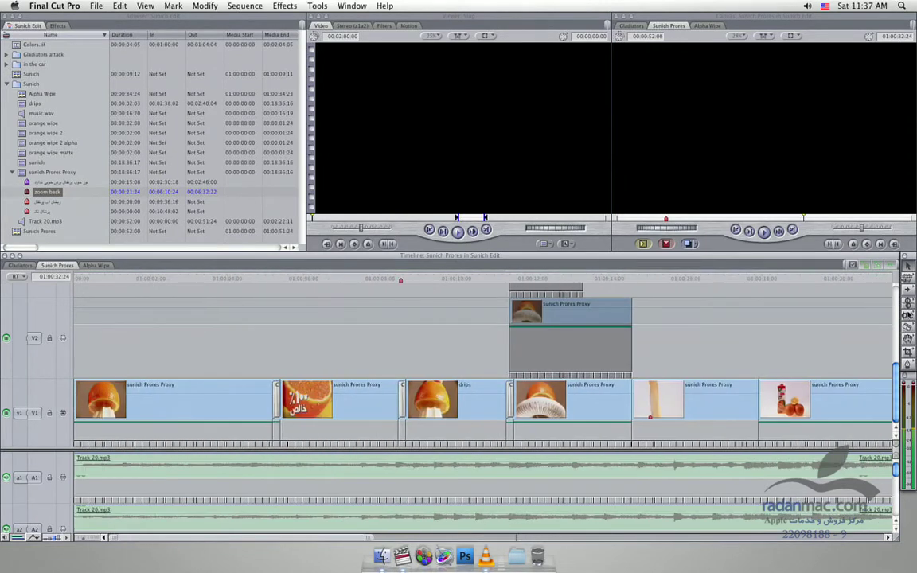
drag(906, 314, 894, 317)
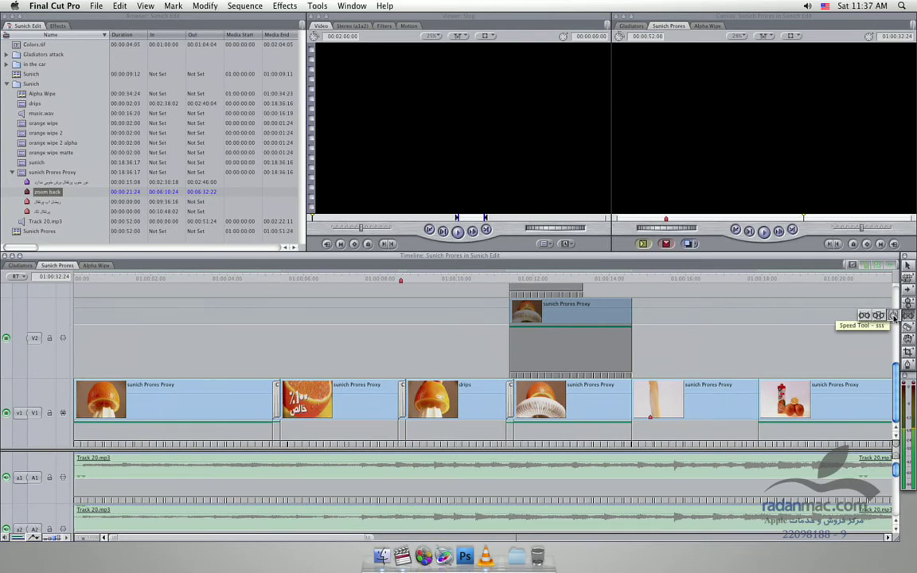
drag(894, 316, 894, 317)
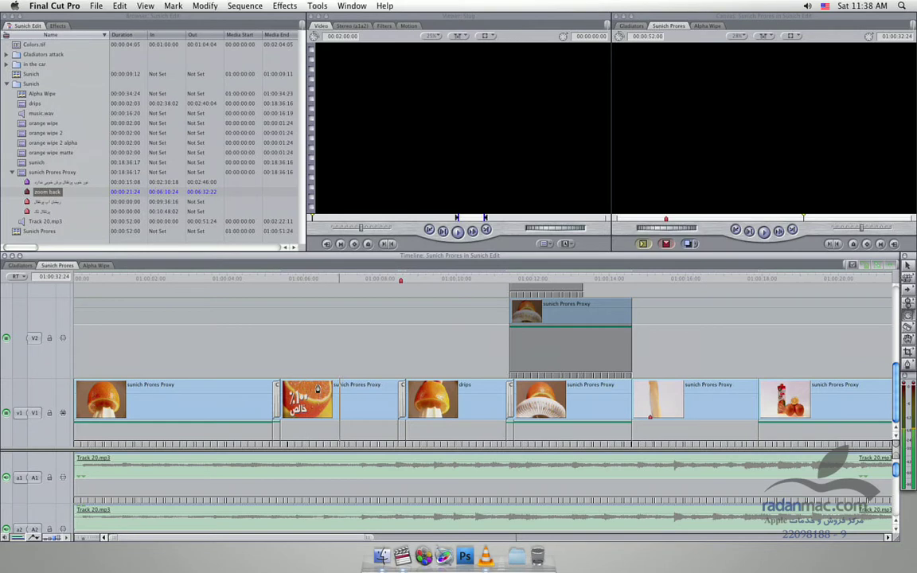
- Play the sequence from Marker 6 and zoom the timeline in around the drips clip
click(401, 279)
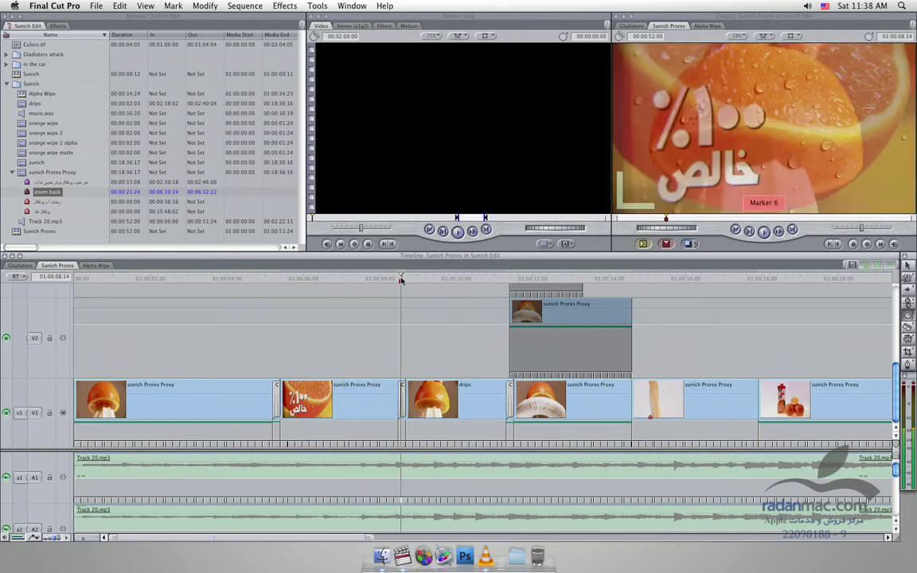
key(space)
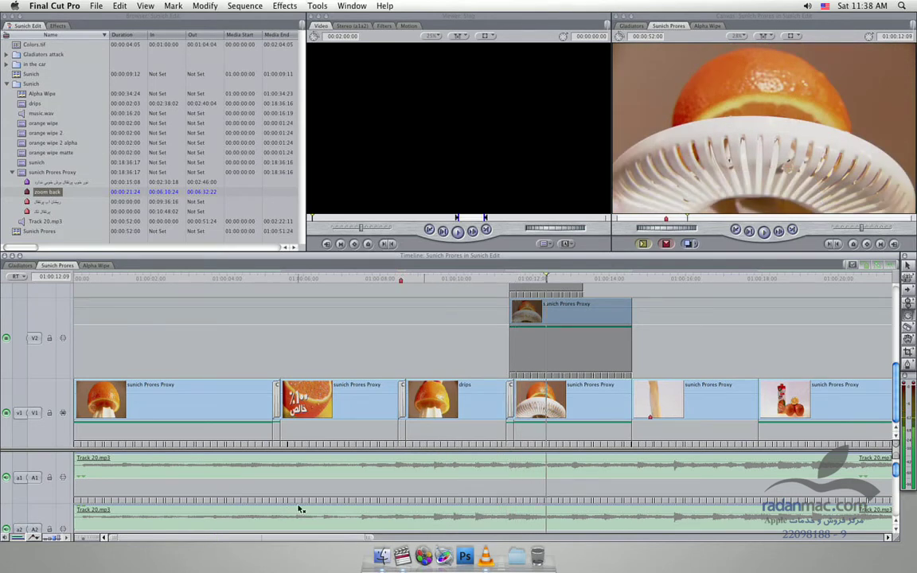
key(super+equal)
key(super+equal)
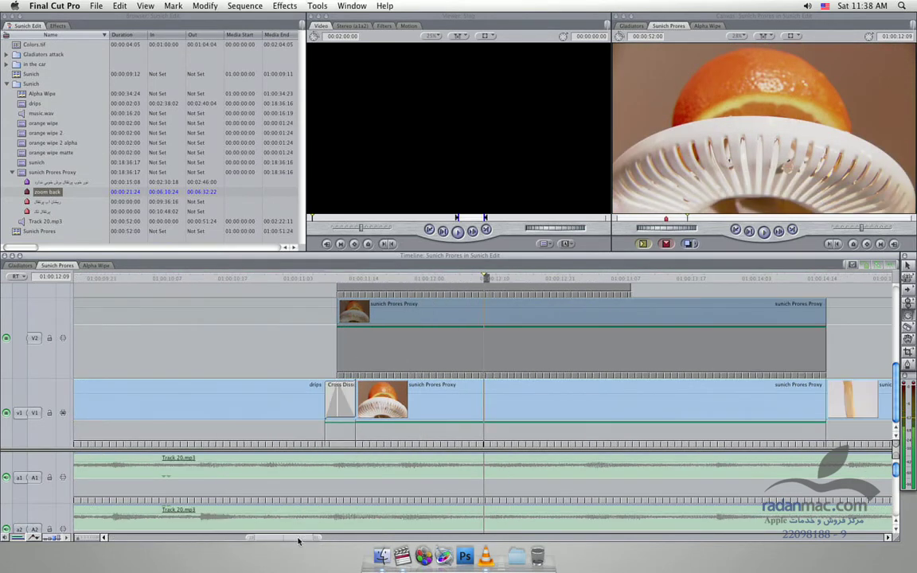
drag(299, 542, 278, 541)
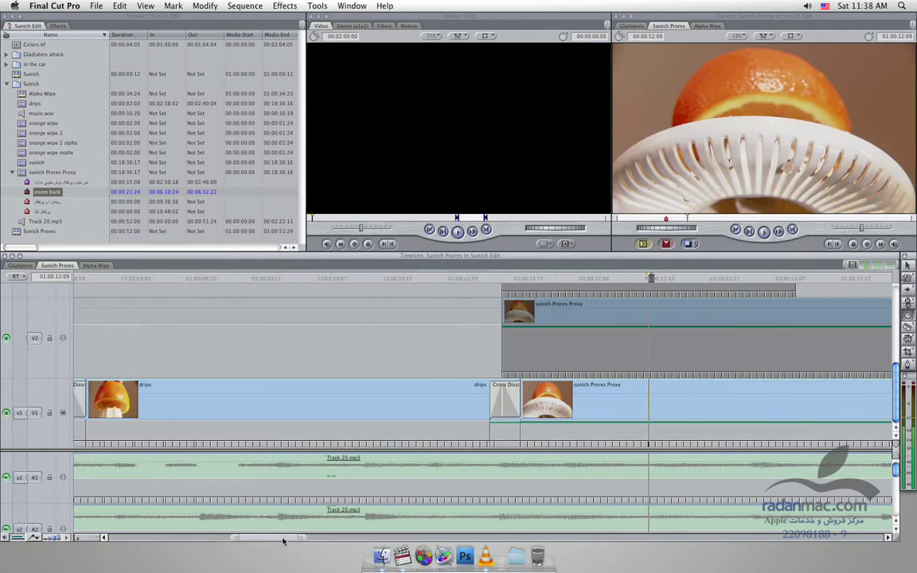
click(264, 278)
key(space)
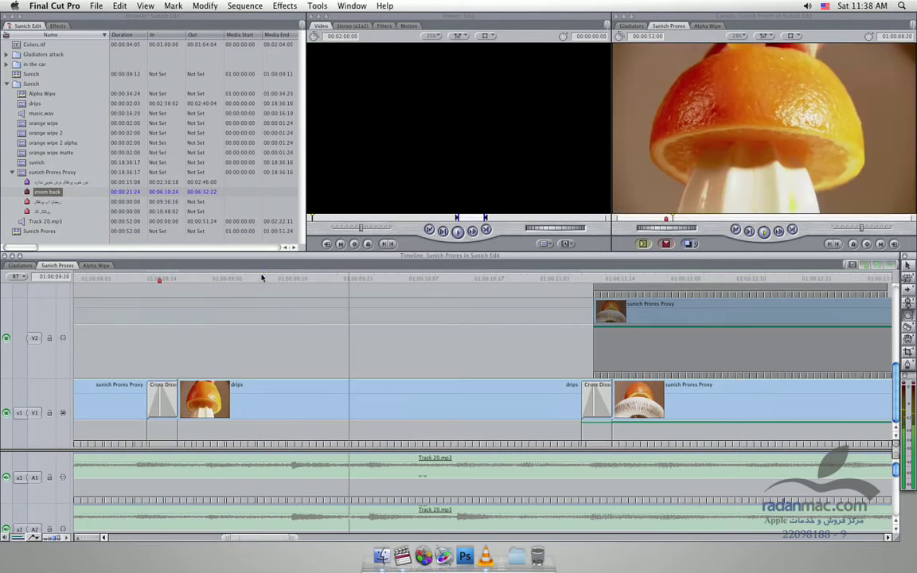
click(460, 278)
drag(460, 277, 218, 278)
key(space)
key(space)
click(159, 279)
key(space)
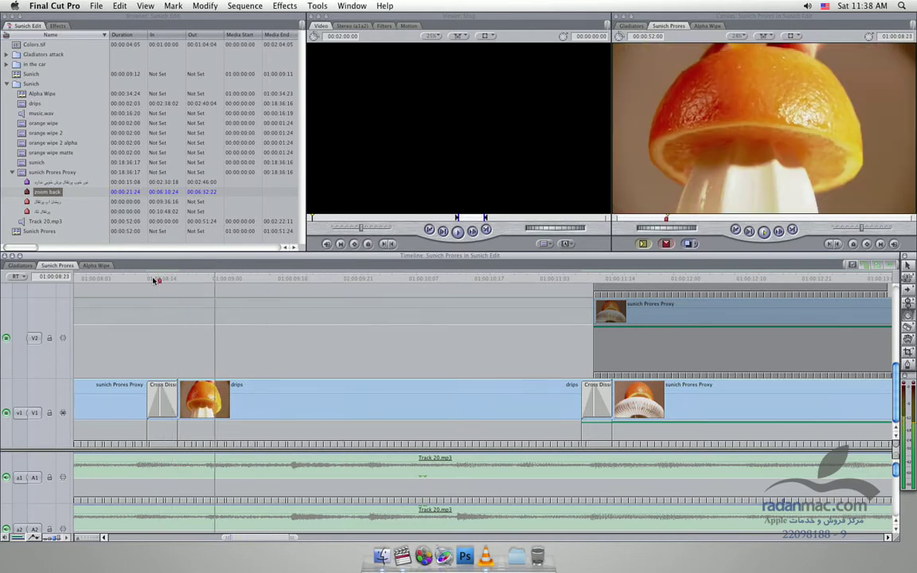
drag(206, 279, 451, 298)
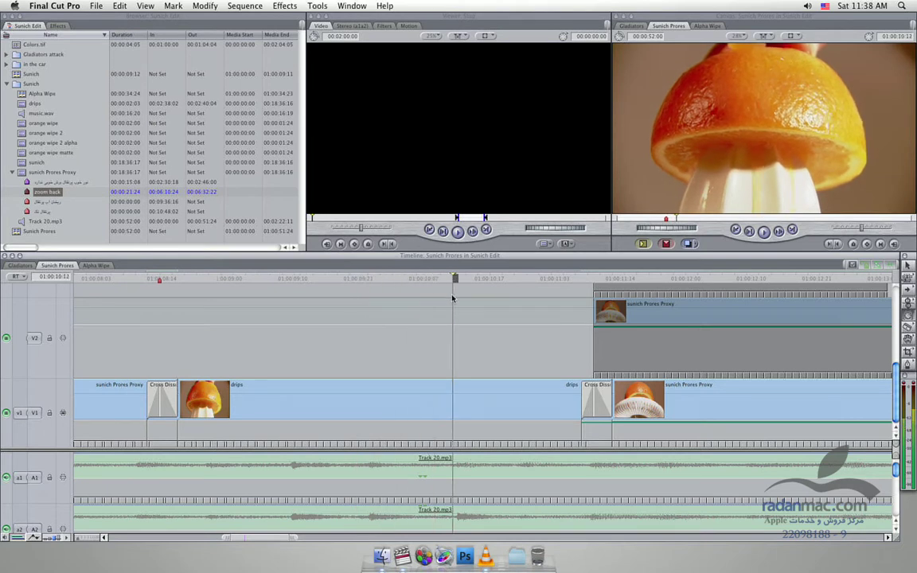
mouse_move(452, 299)
mouse_down()
mouse_move(459, 300)
mouse_move(444, 303)
mouse_up()
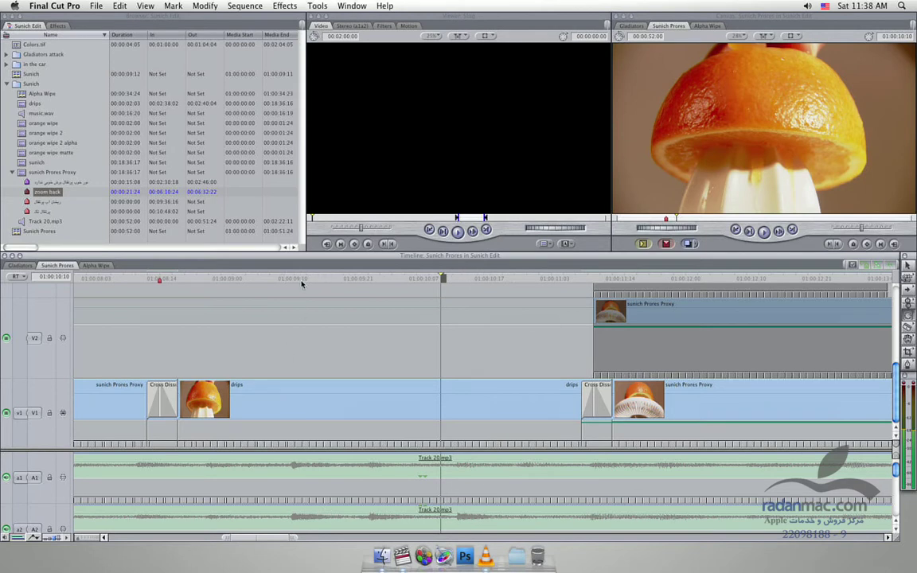
drag(302, 282, 295, 281)
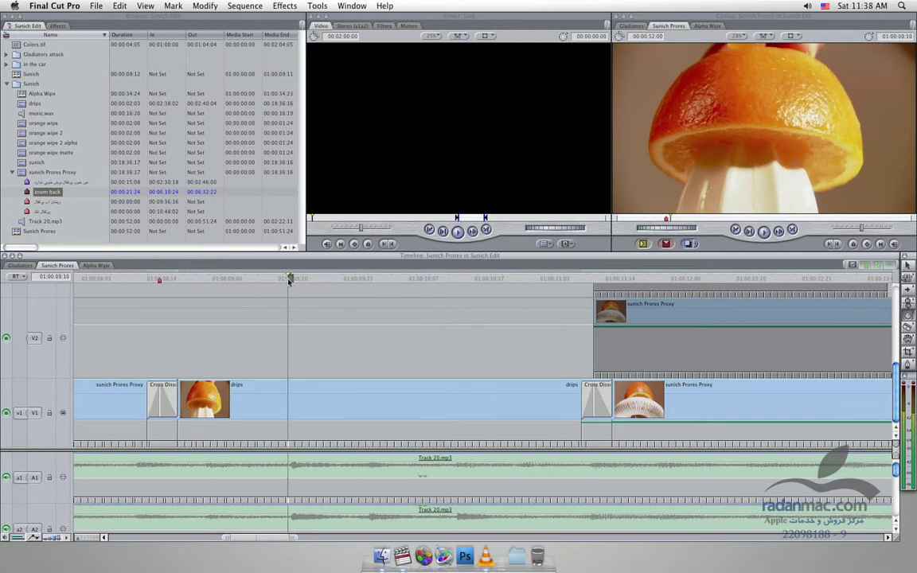
mouse_move(295, 280)
mouse_down()
mouse_move(178, 284)
mouse_move(231, 294)
mouse_up()
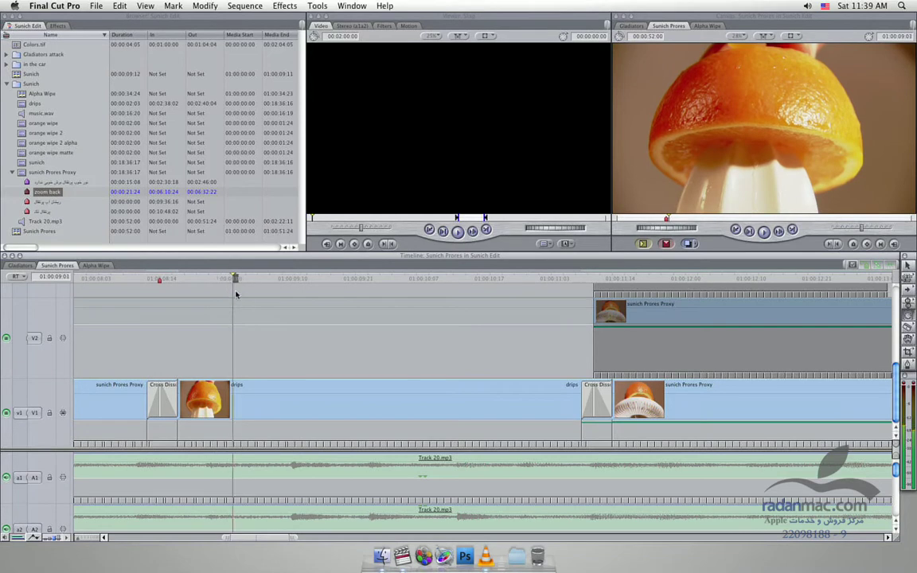
- Add a variable-speed keyframe to the drips clip, then undo it to restore constant speed
mouse_move(231, 295)
mouse_down()
mouse_move(263, 295)
mouse_move(209, 312)
mouse_move(234, 277)
mouse_move(252, 276)
mouse_up()
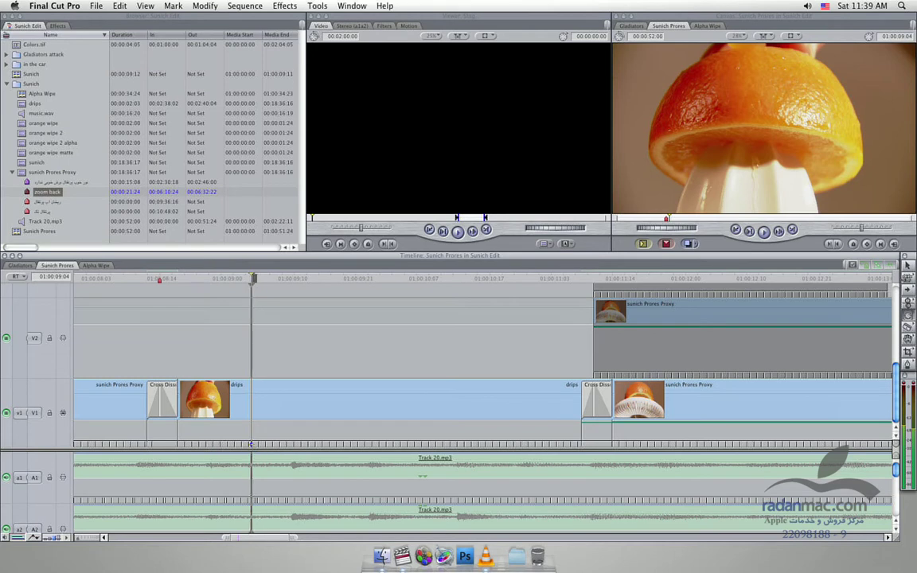
drag(252, 443, 213, 444)
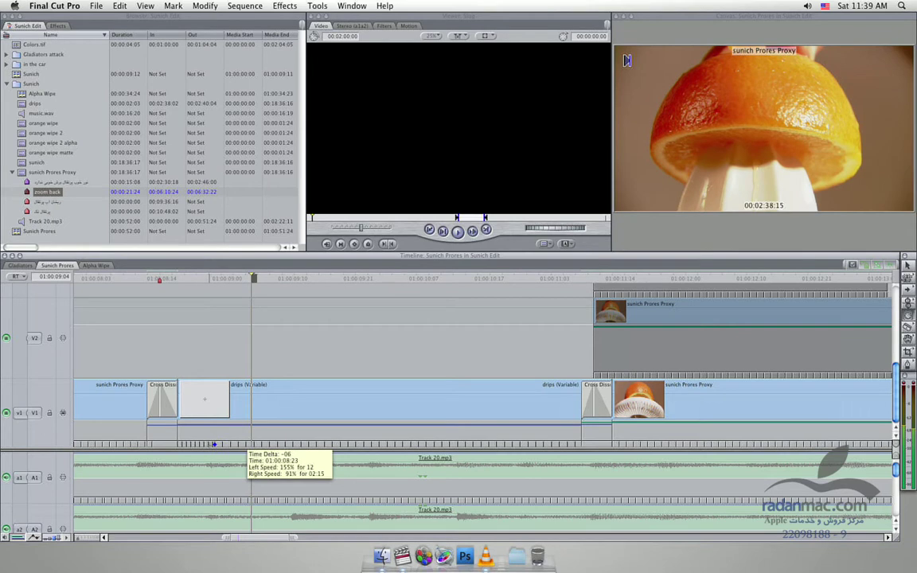
drag(213, 444, 213, 443)
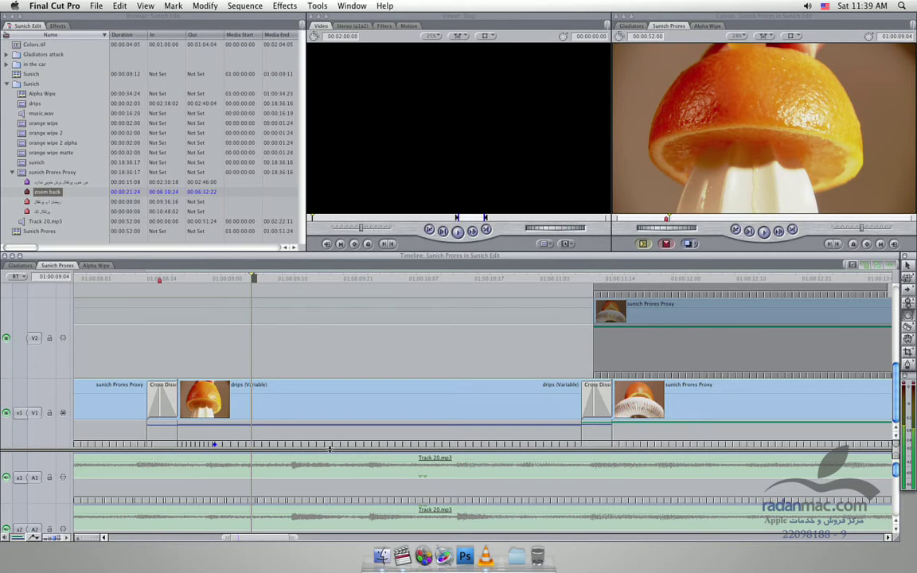
key(super+z)
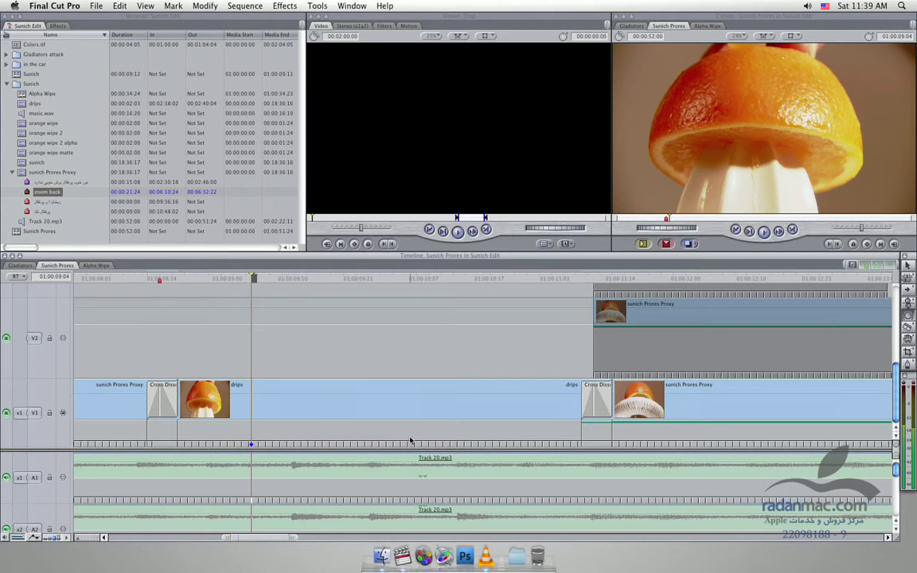
- Scrub from 01:00:09:10 through drips, add a marker at the chosen frame, and begin a speed keyframe
click(289, 277)
mouse_move(289, 278)
mouse_down()
mouse_move(337, 278)
mouse_move(322, 301)
mouse_up()
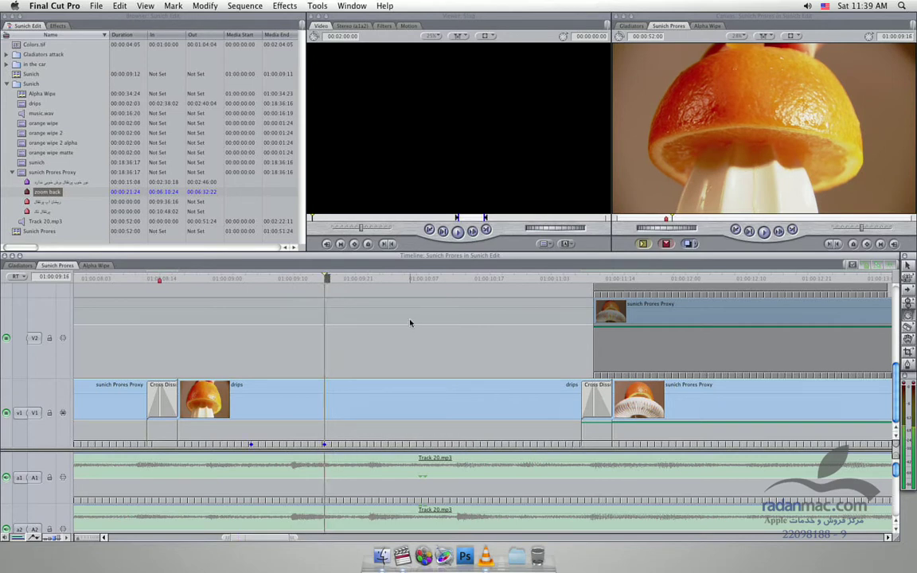
drag(404, 278, 434, 277)
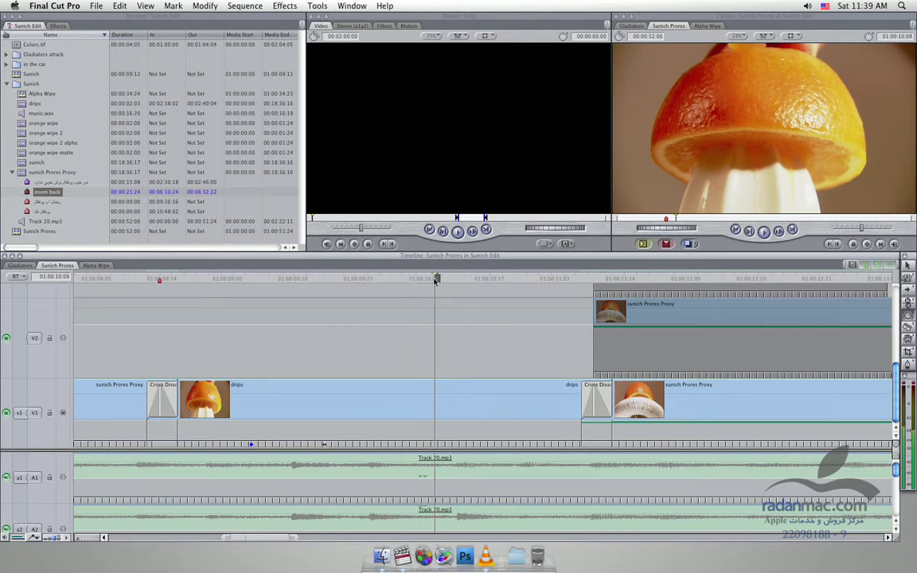
drag(437, 280, 431, 287)
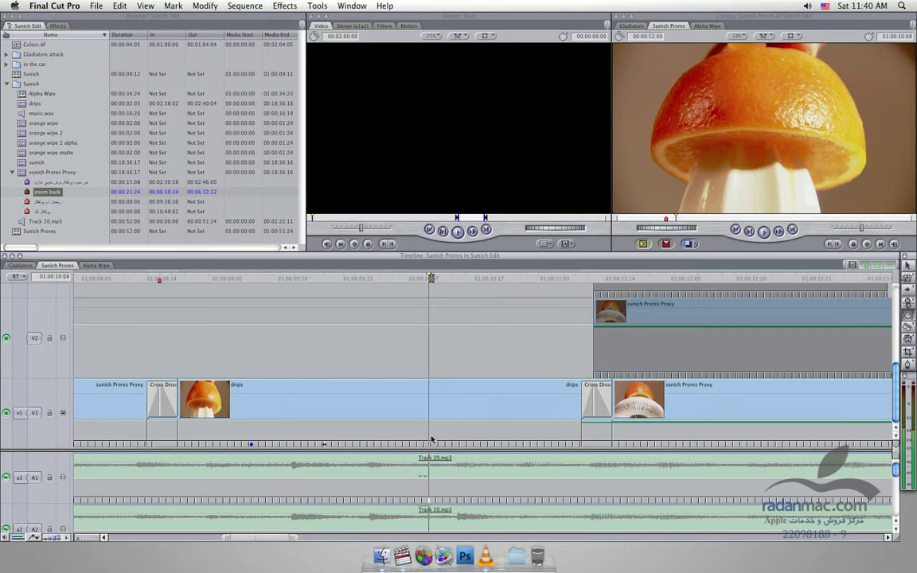
key(m)
mouse_move(428, 281)
mouse_down()
mouse_move(570, 298)
mouse_move(454, 306)
mouse_up()
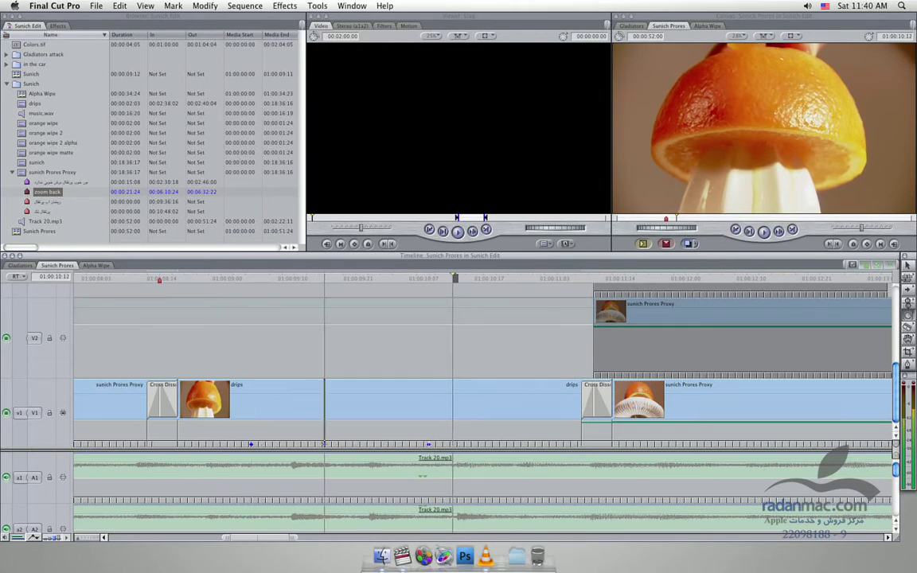
drag(324, 400, 269, 400)
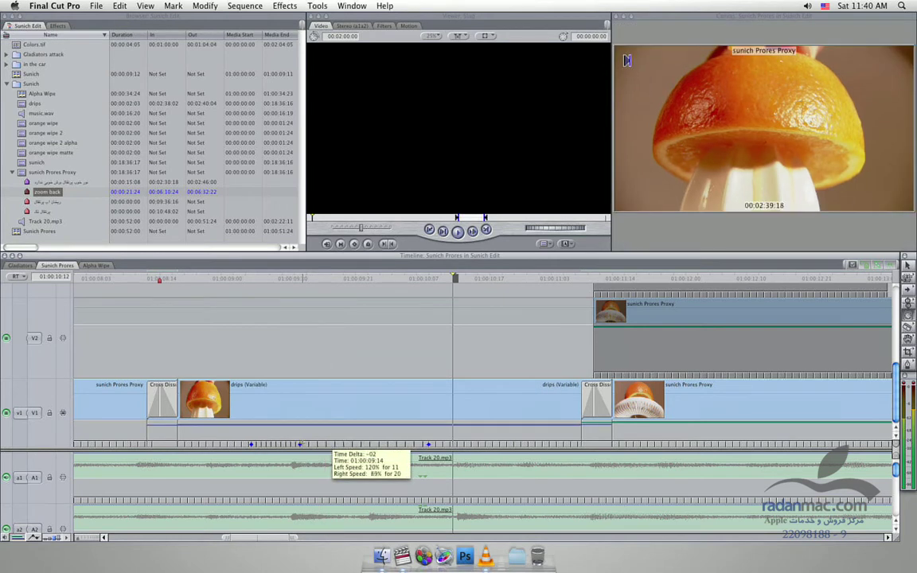
- Shift the drips speed keyframes earlier, check their speed values, and play the retimed part
drag(267, 400, 208, 400)
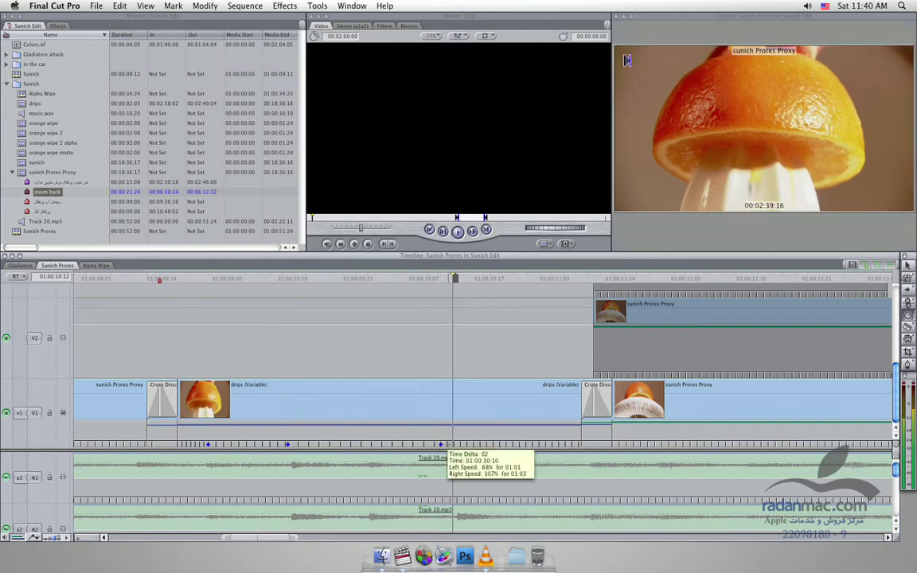
drag(428, 444, 465, 445)
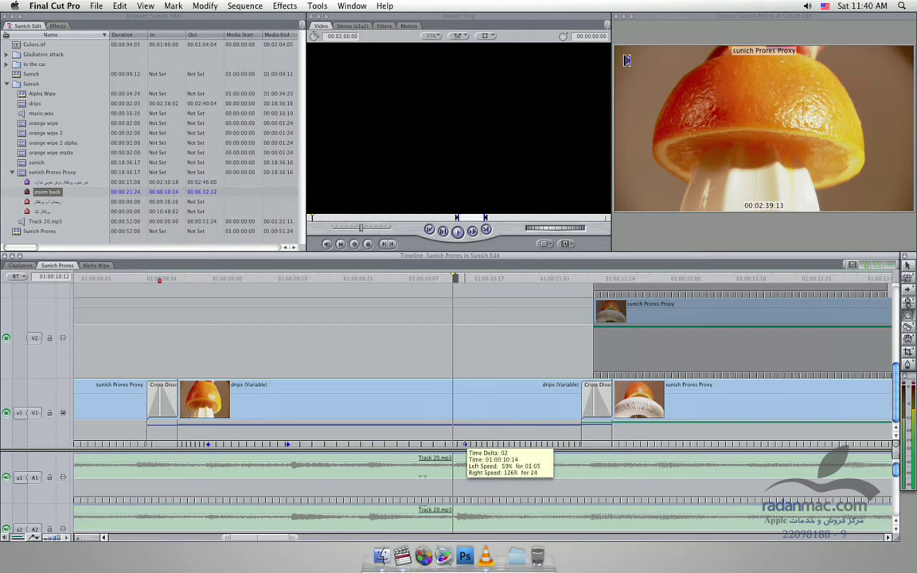
key(Right)
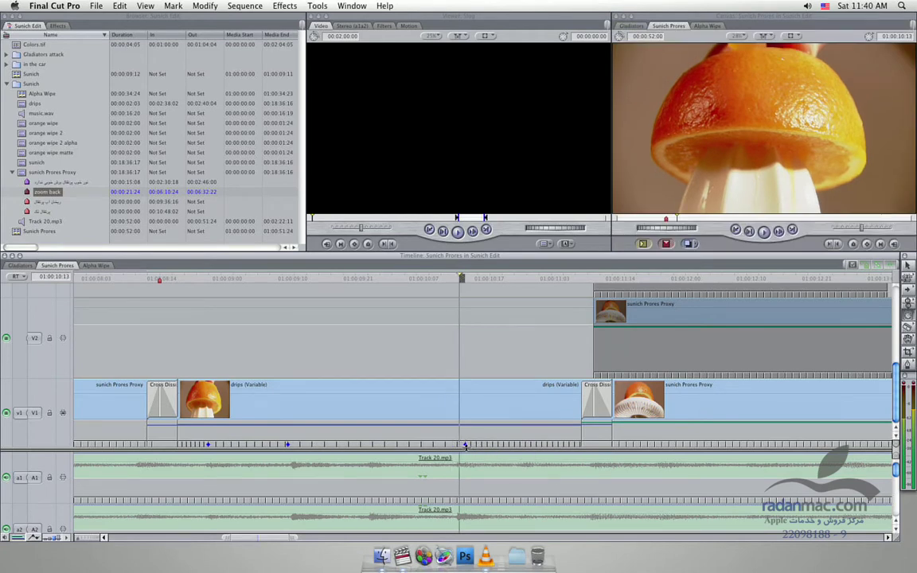
drag(466, 444, 453, 445)
key(shift+Left)
key(space)
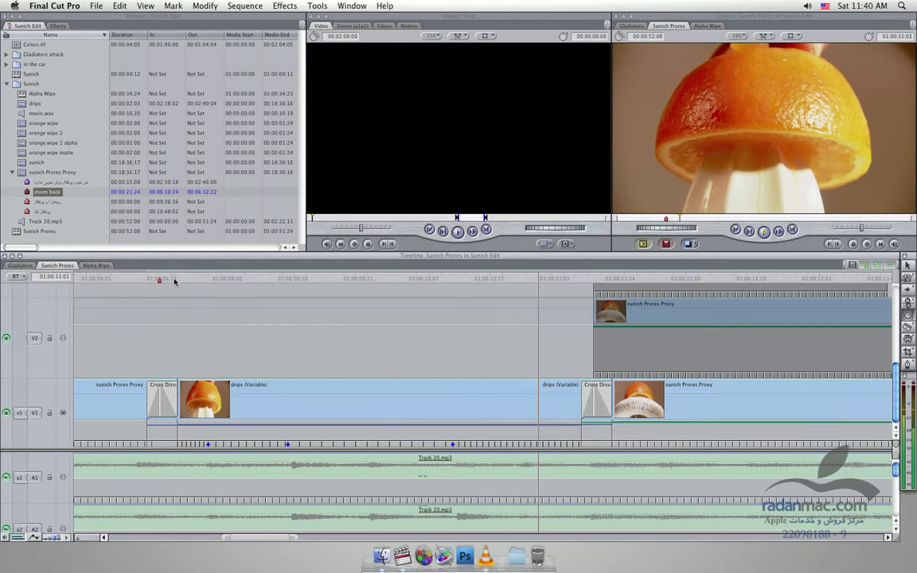
- Review the speed change by playing drips from 01:00:09:18 and again from about 01:00:09:11
click(176, 280)
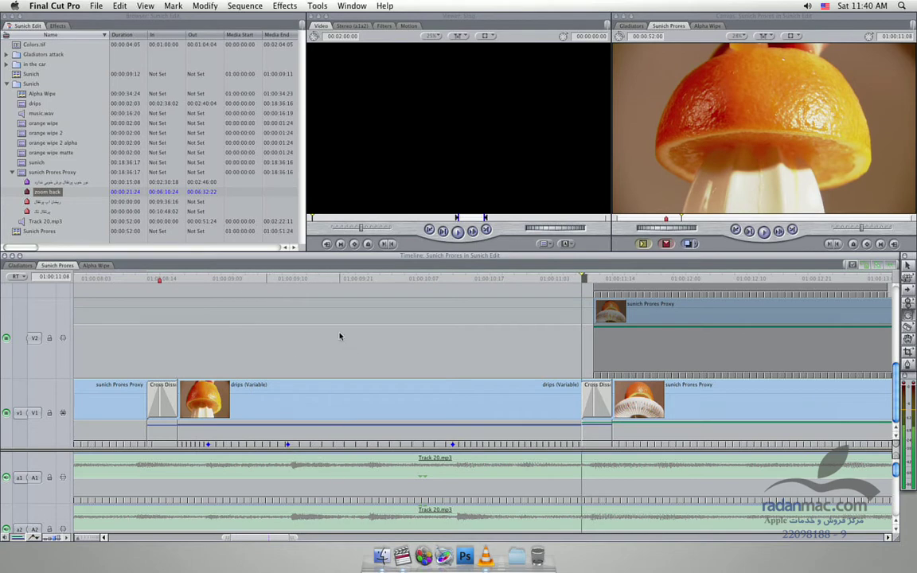
click(343, 279)
key(space)
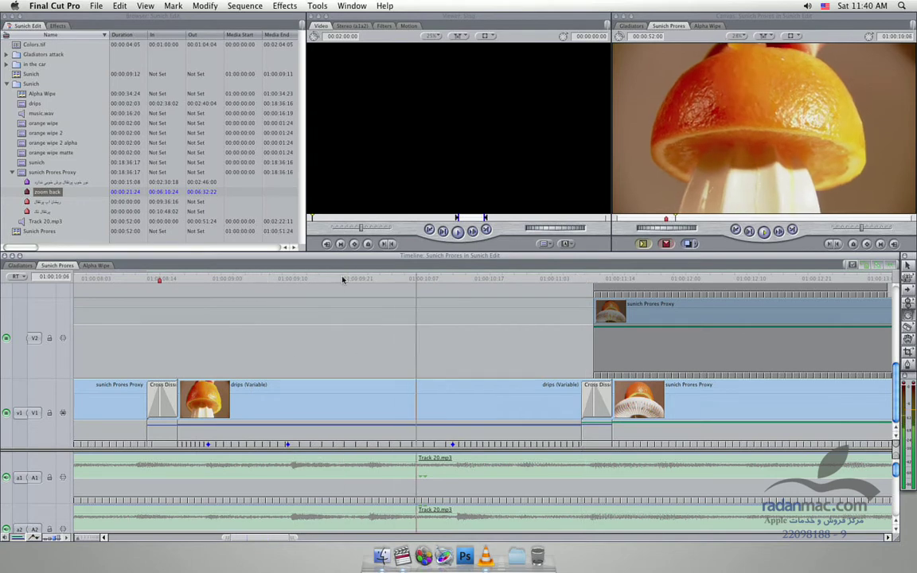
drag(343, 279, 294, 280)
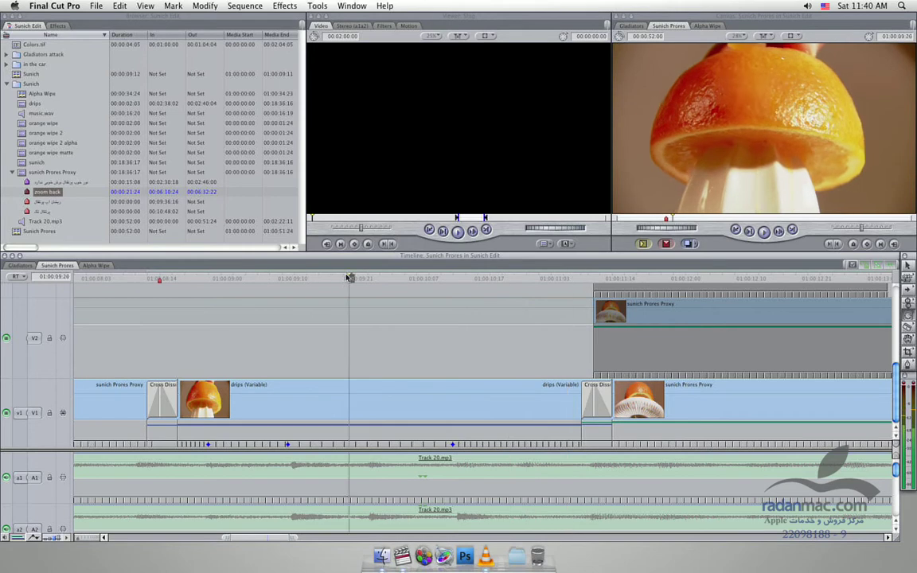
key(space)
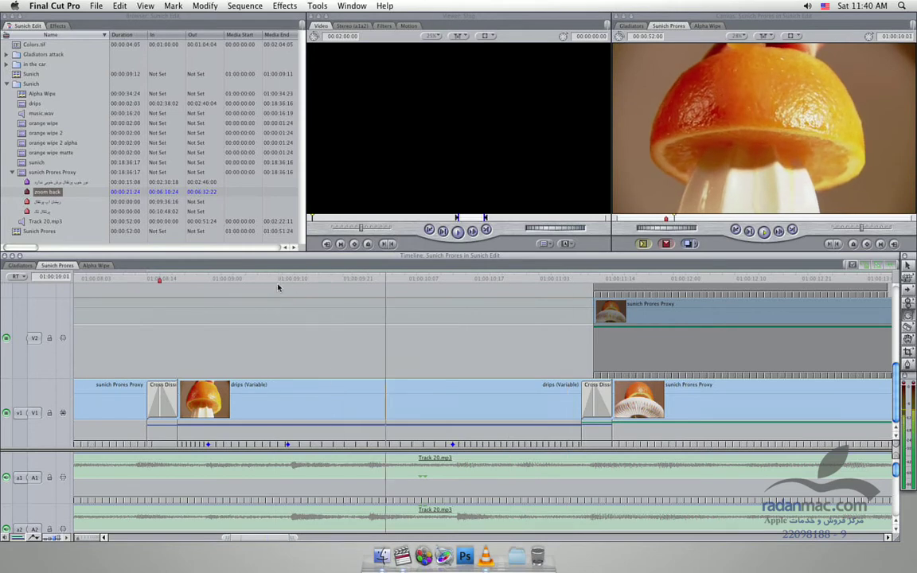
- Move a speed keyframe later in drips, lining the playhead up with it at 01:00:09:24
drag(285, 444, 361, 447)
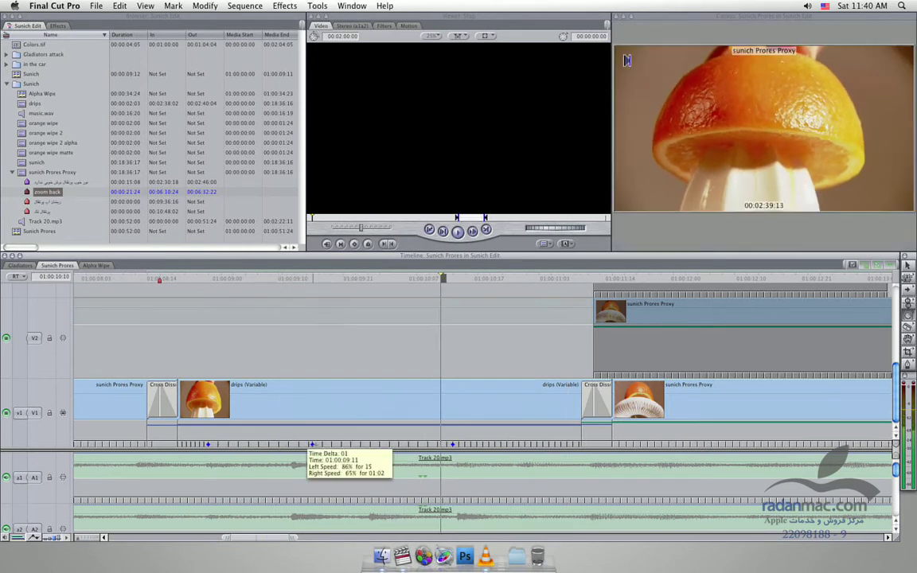
click(375, 278)
drag(376, 276, 368, 278)
click(376, 278)
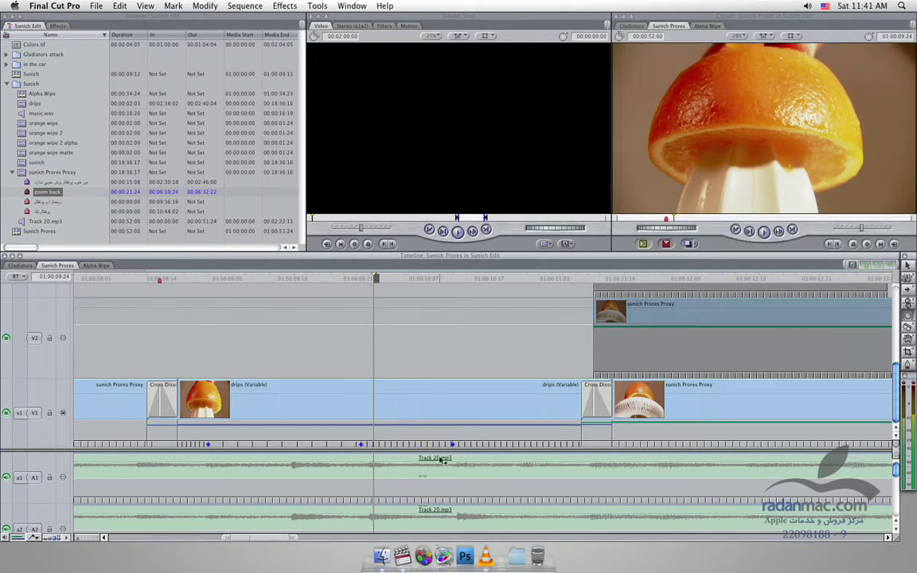
click(454, 278)
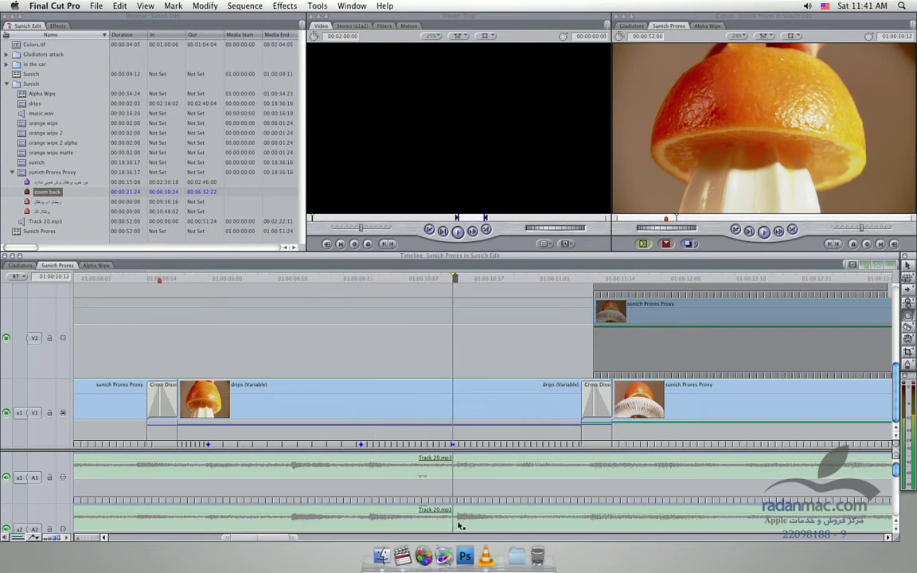
- Drag the speed keyframe at the marker later in drips and park the playhead at 01:00:09:10
key(b)
click(273, 391)
click(208, 444)
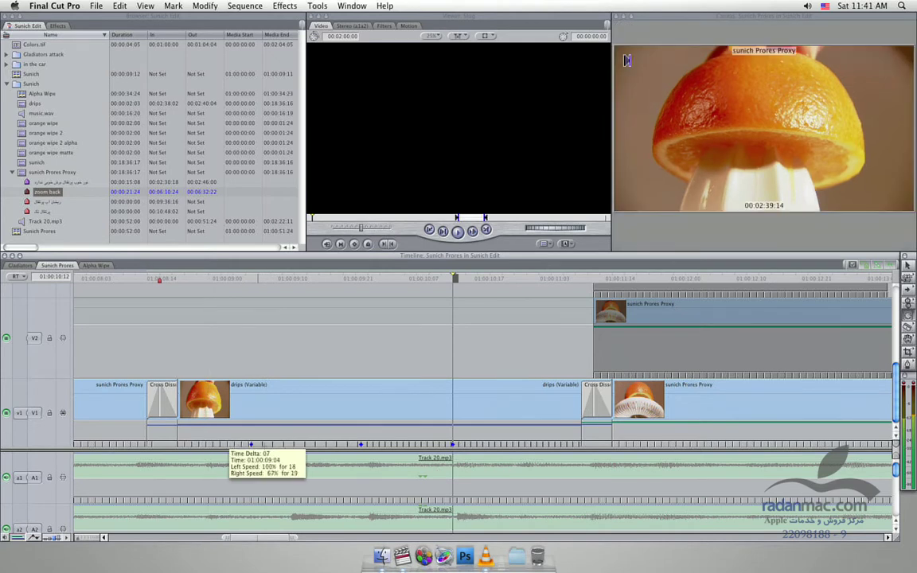
drag(208, 444, 288, 444)
drag(304, 286, 289, 280)
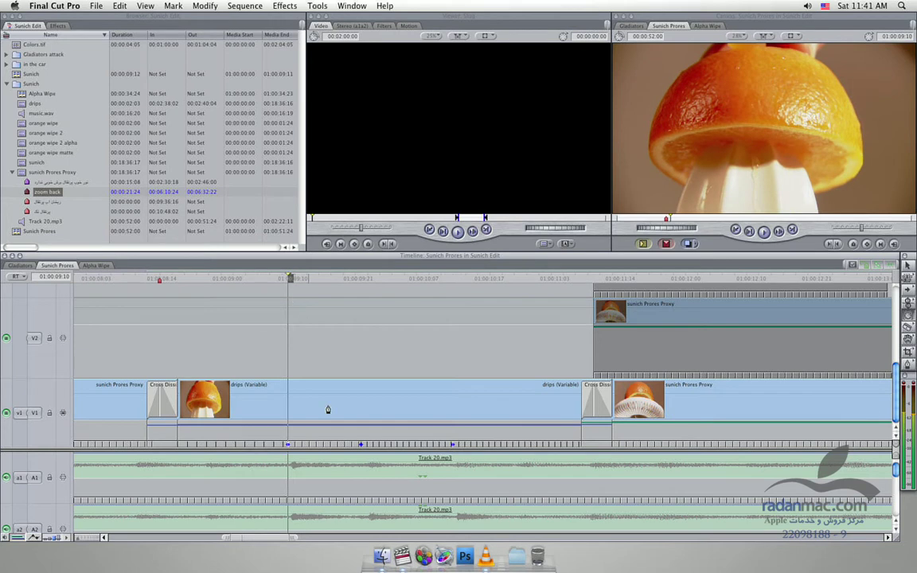
- Replay the retimed drips section from Marker 6 several times to review its timing
click(159, 280)
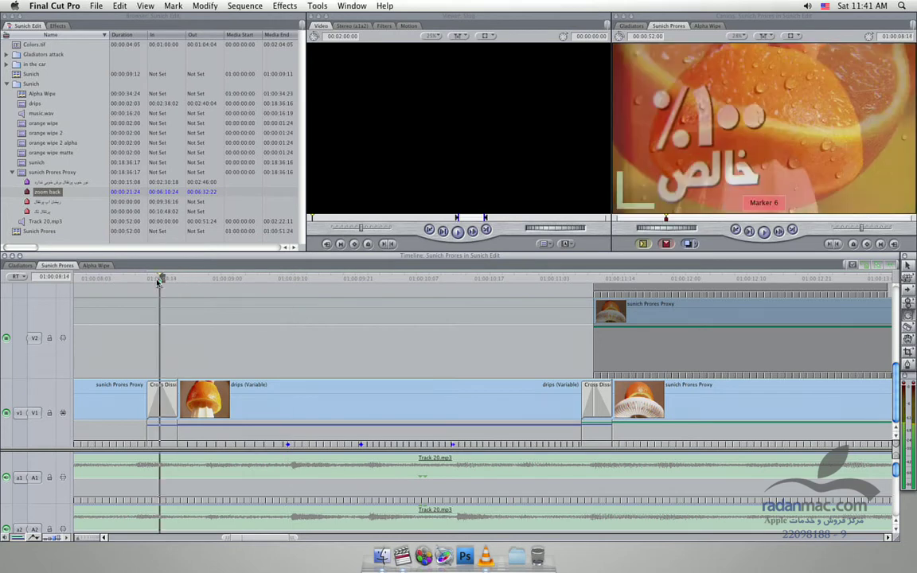
key(space)
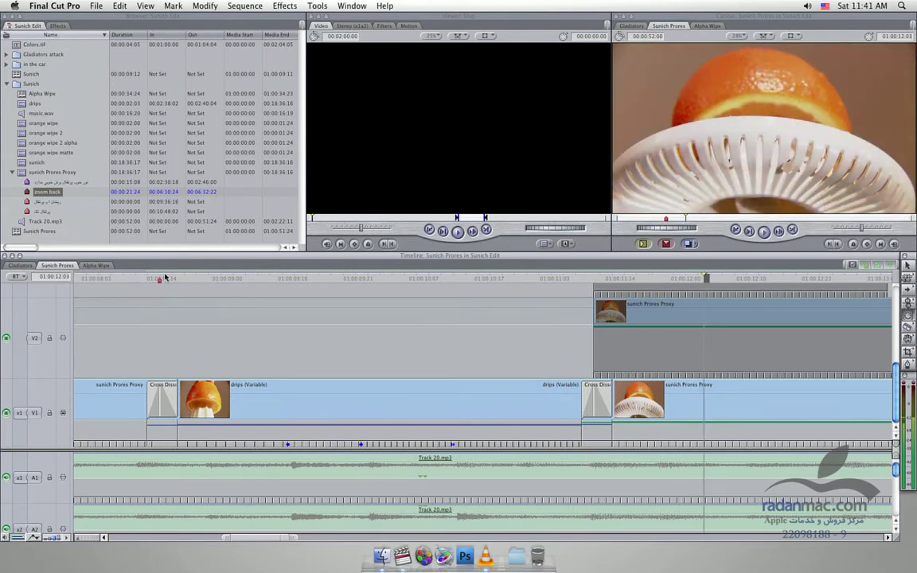
click(166, 277)
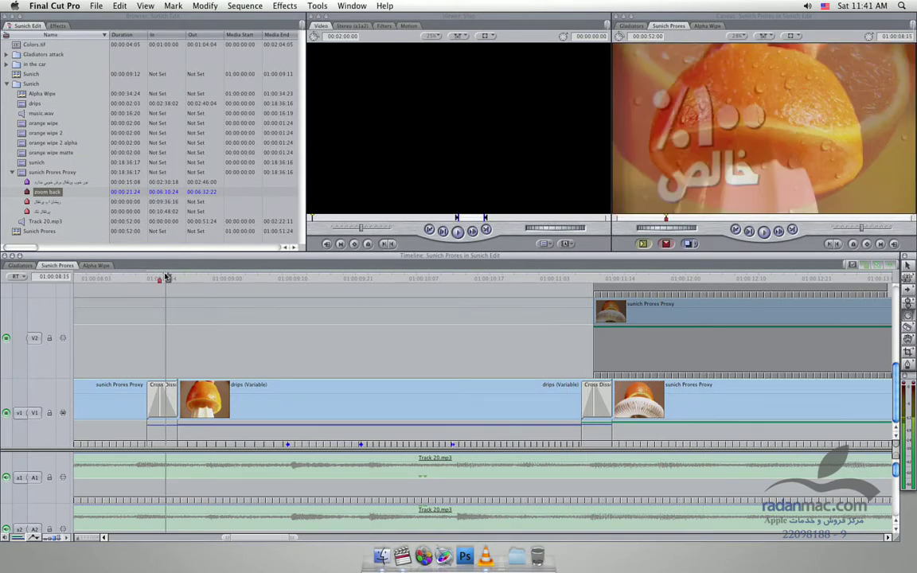
key(space)
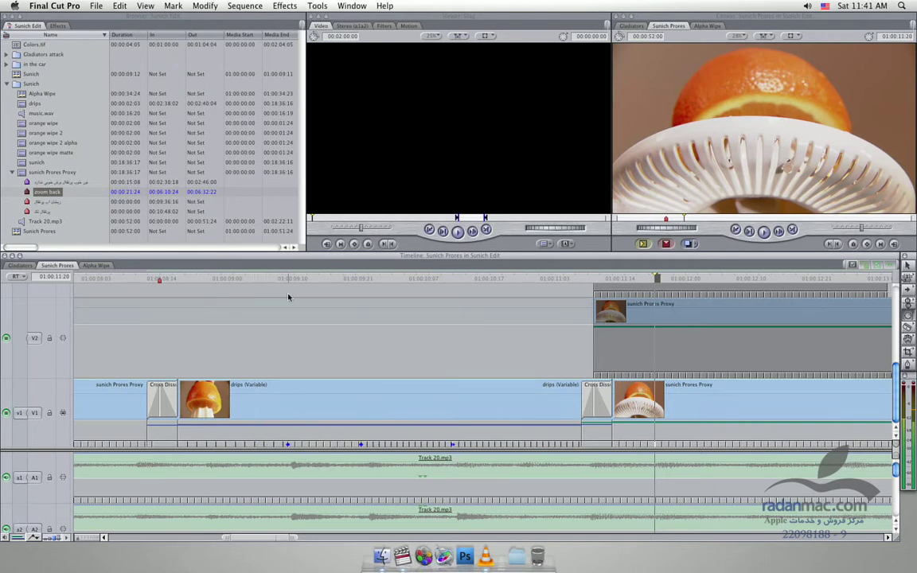
click(168, 278)
key(space)
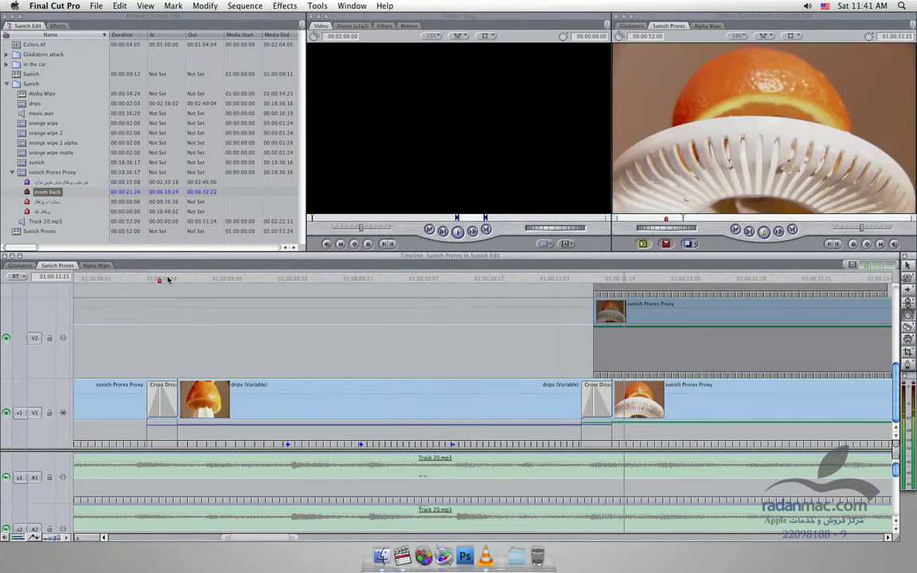
- Return to the Selection tool and scroll the timeline to the later clips
key(b)
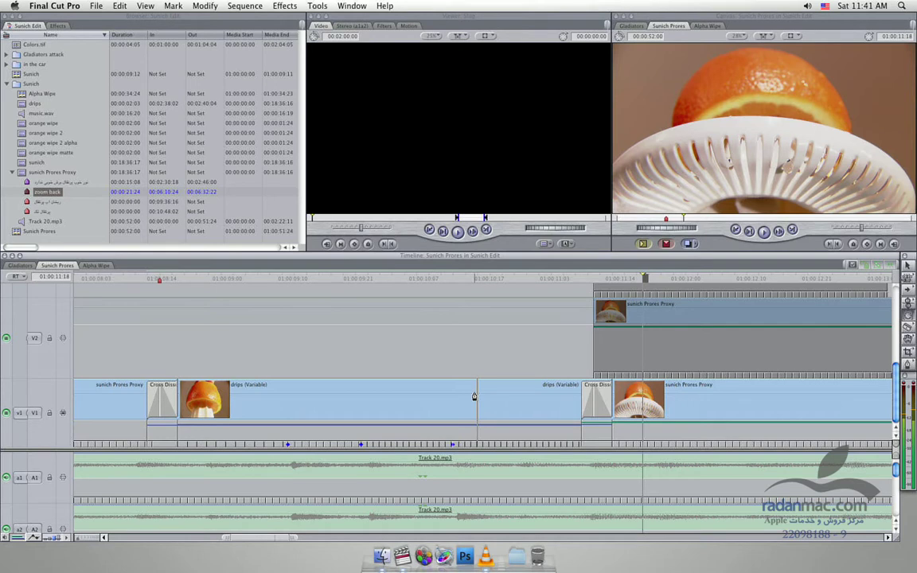
key(a)
drag(246, 542, 299, 538)
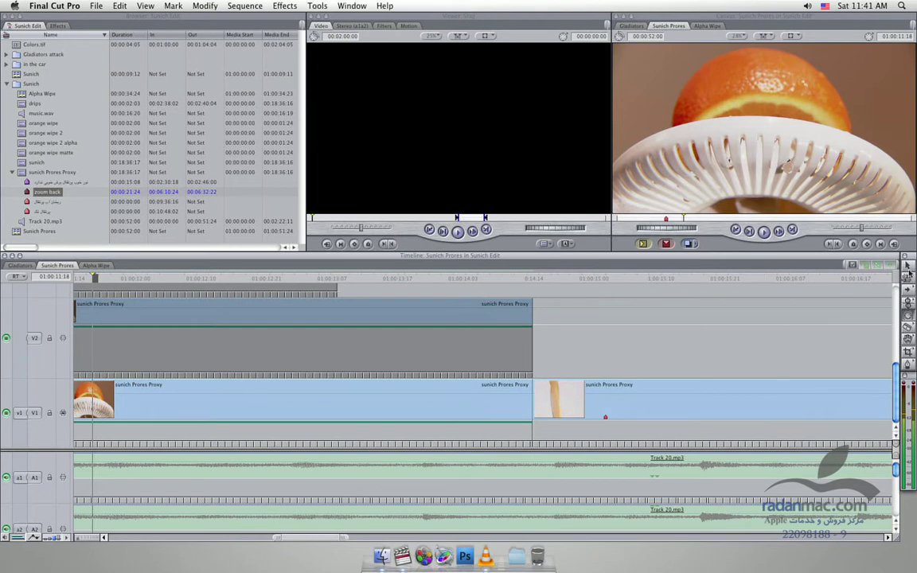
- Zoom the timeline out, shrink track heights to fit V1–V5 and A1–A3, and scroll to the end
key(super+minus)
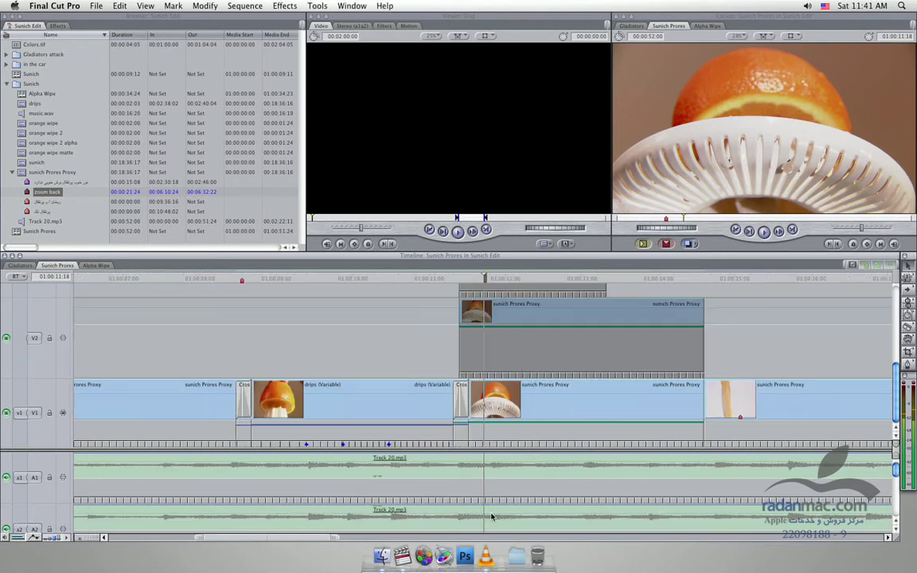
click(16, 539)
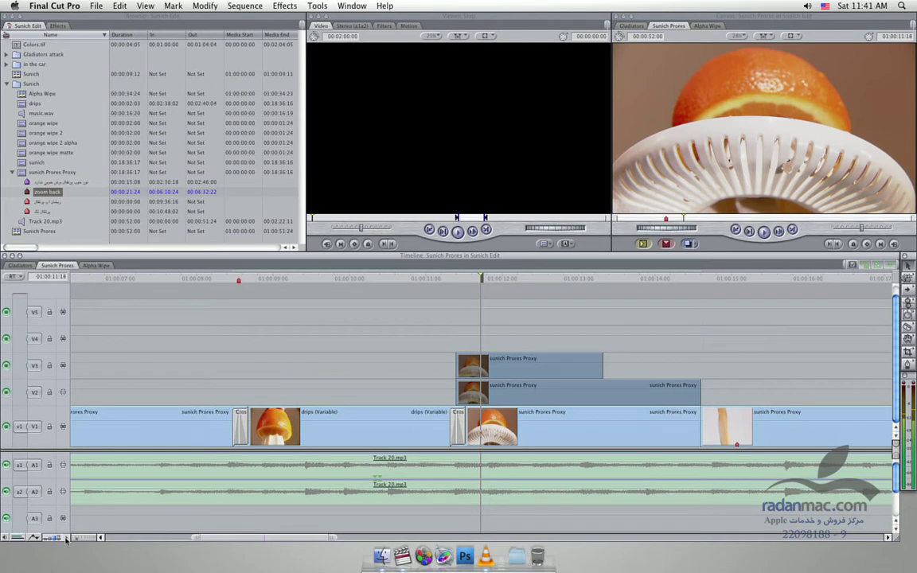
drag(230, 539, 306, 530)
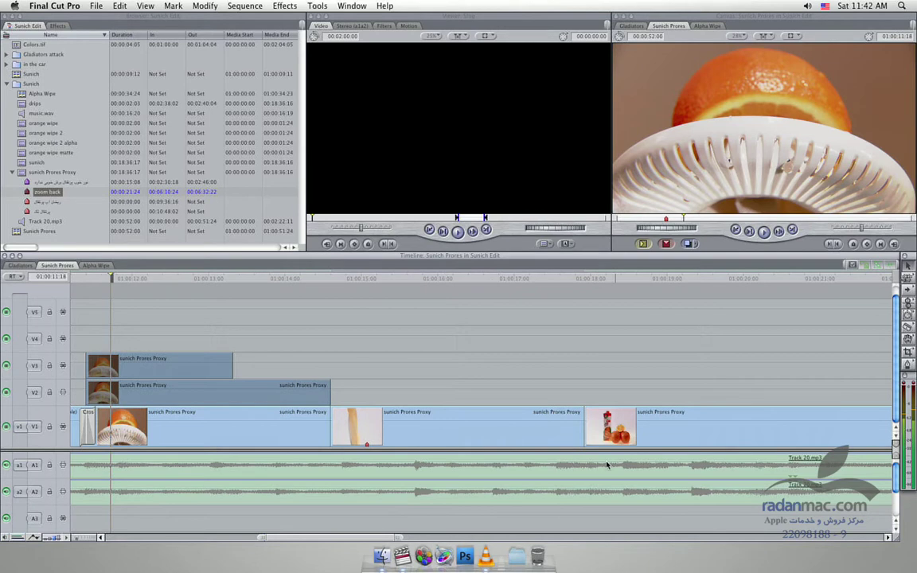
drag(348, 540, 374, 539)
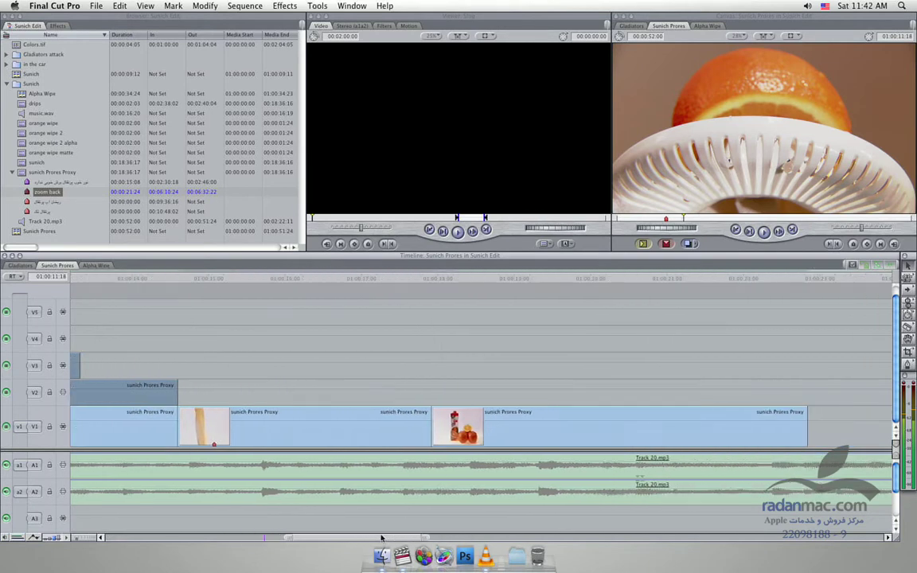
- Select the pouring-juice clip and those after it, drag them later on V1, and review playback
click(350, 410)
drag(351, 410, 604, 423)
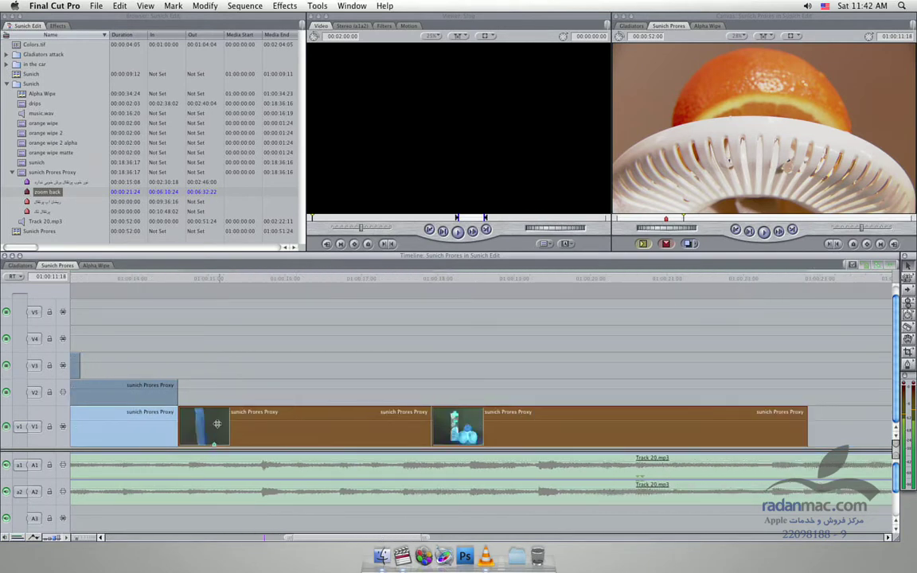
key(space)
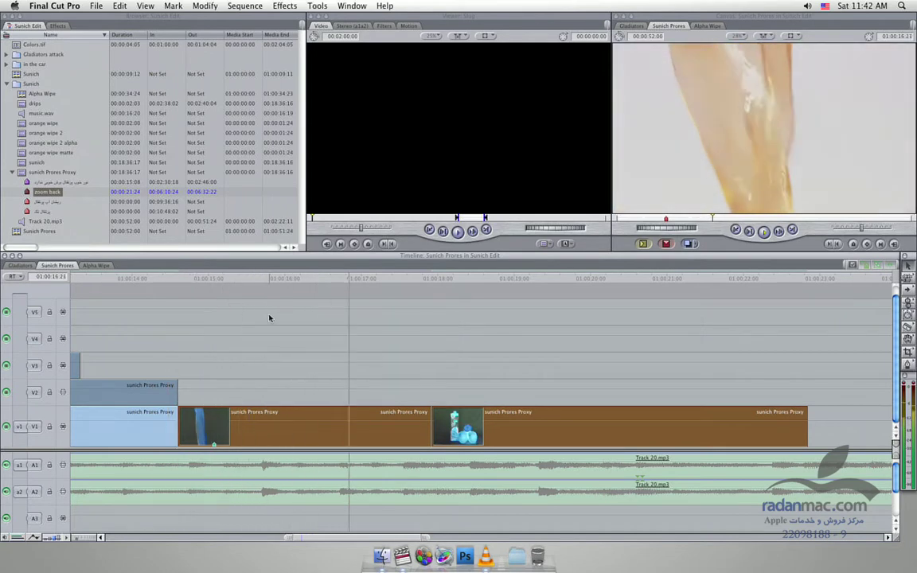
key(space)
drag(294, 426, 309, 430)
click(199, 278)
drag(198, 277, 193, 279)
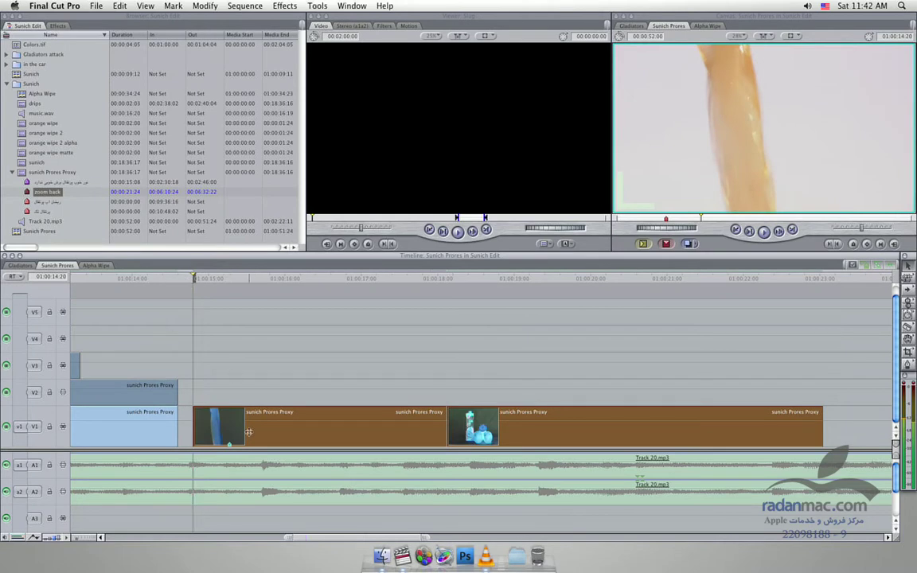
drag(248, 433, 249, 435)
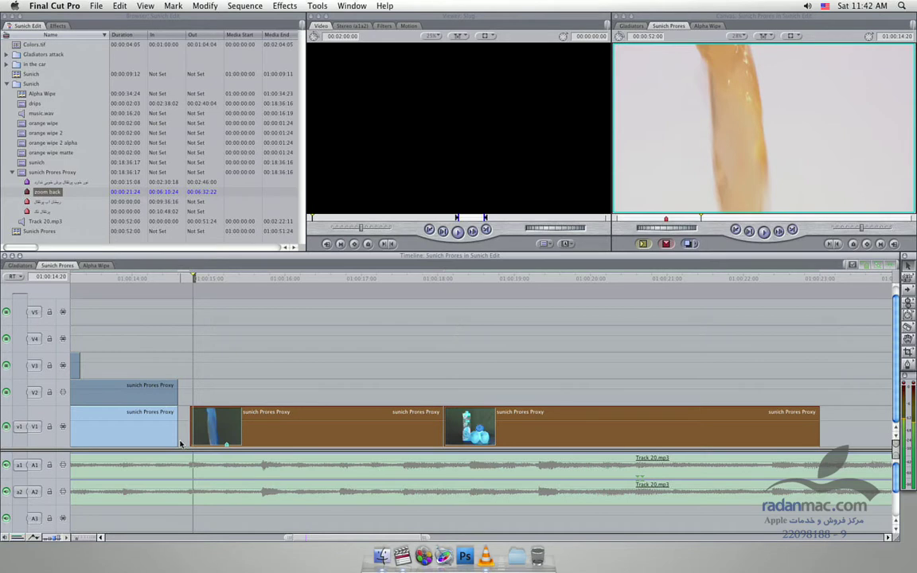
- Park the playhead at 01:00:15:18 and move the later clips 24 frames later, opening a gap
drag(354, 539, 316, 541)
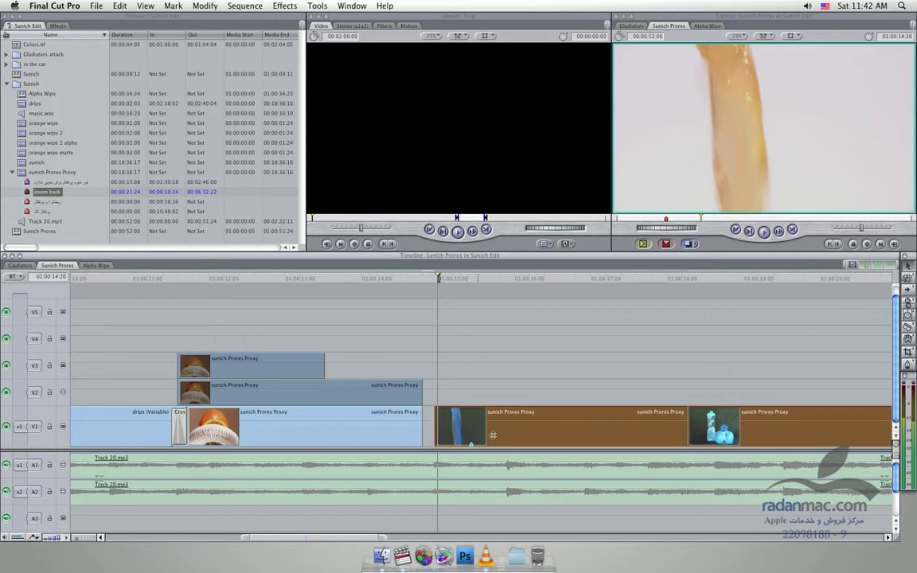
drag(290, 540, 299, 541)
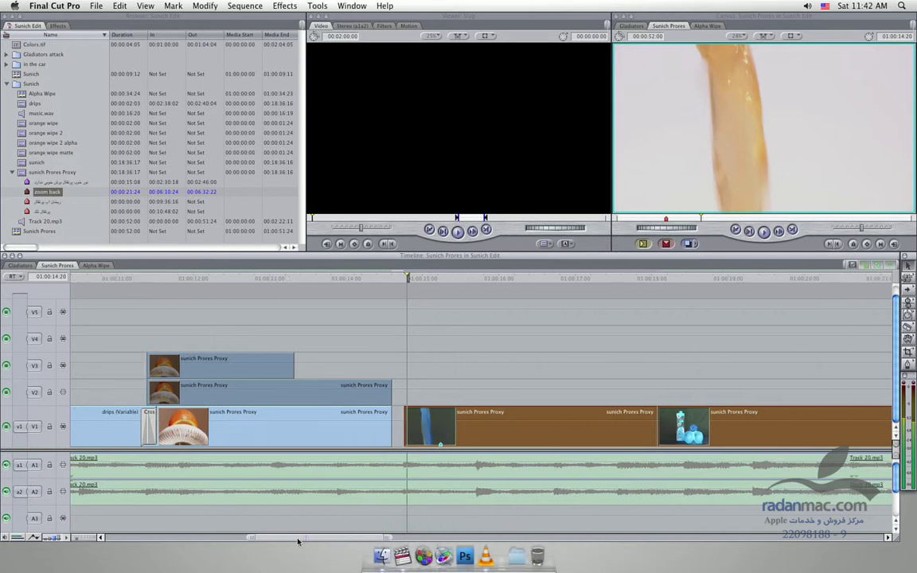
click(486, 279)
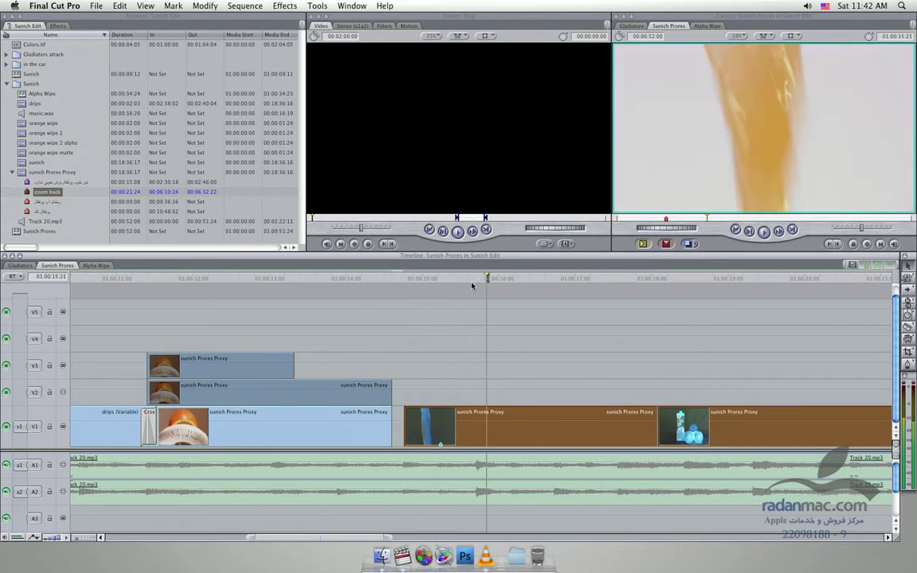
drag(483, 279, 478, 278)
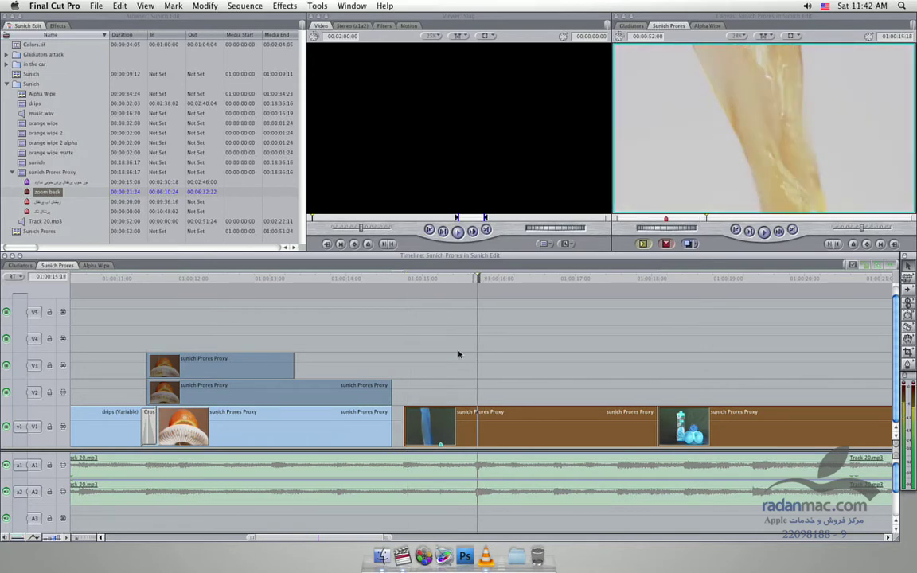
drag(434, 427, 495, 427)
mouse_move(321, 535)
mouse_down()
mouse_move(423, 539)
mouse_move(317, 539)
mouse_up()
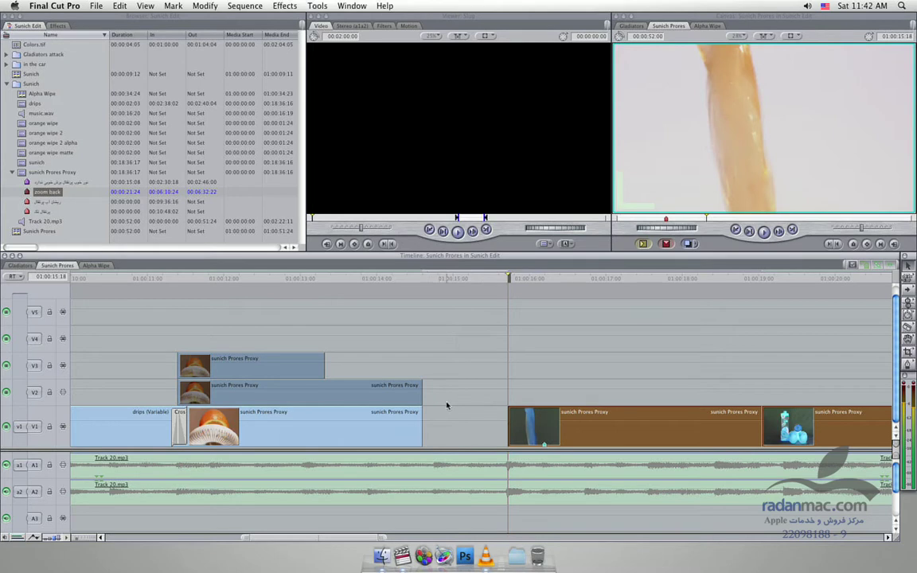
- Select the juicer clip, park the playhead inside it, and bring up the alternate timeline tools flyout
click(290, 428)
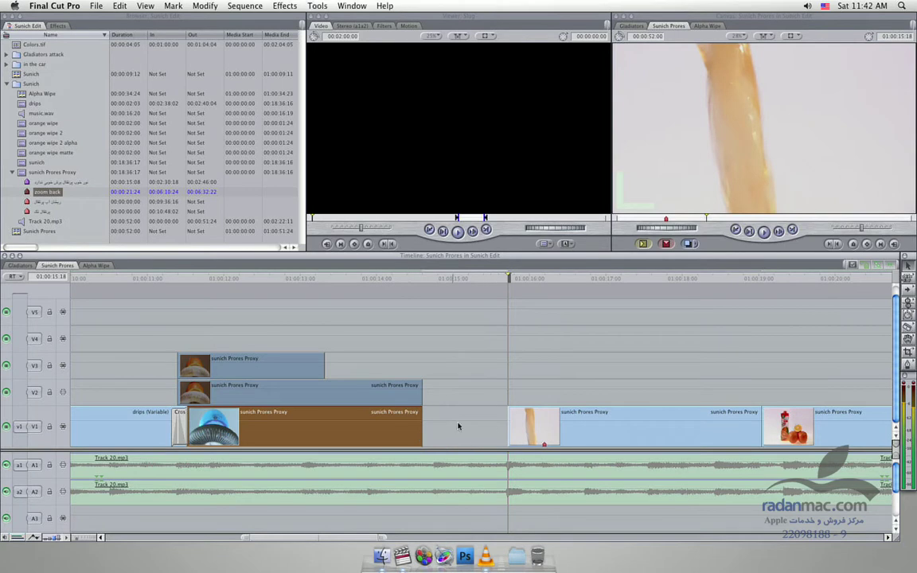
mouse_move(421, 427)
mouse_down()
mouse_move(491, 424)
mouse_move(423, 428)
mouse_up()
drag(425, 278, 301, 299)
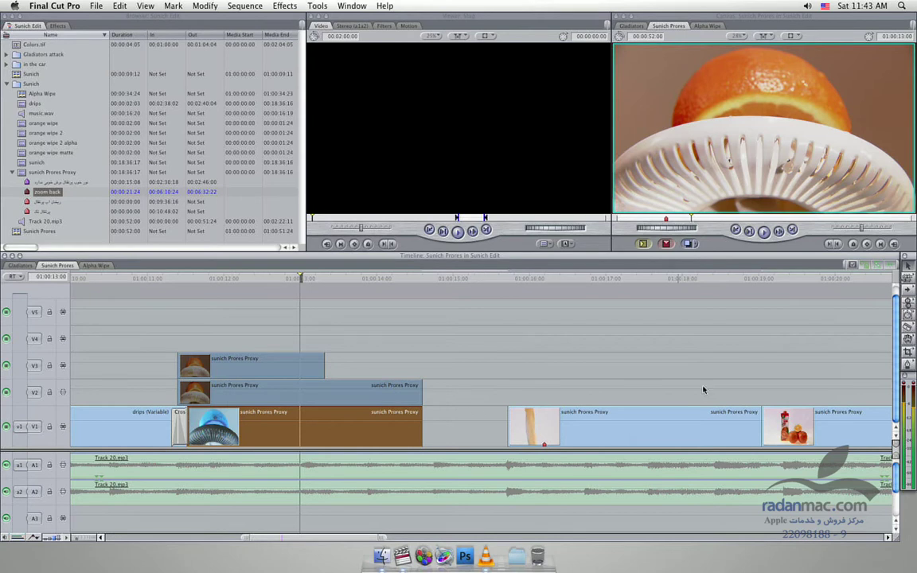
drag(909, 315, 895, 317)
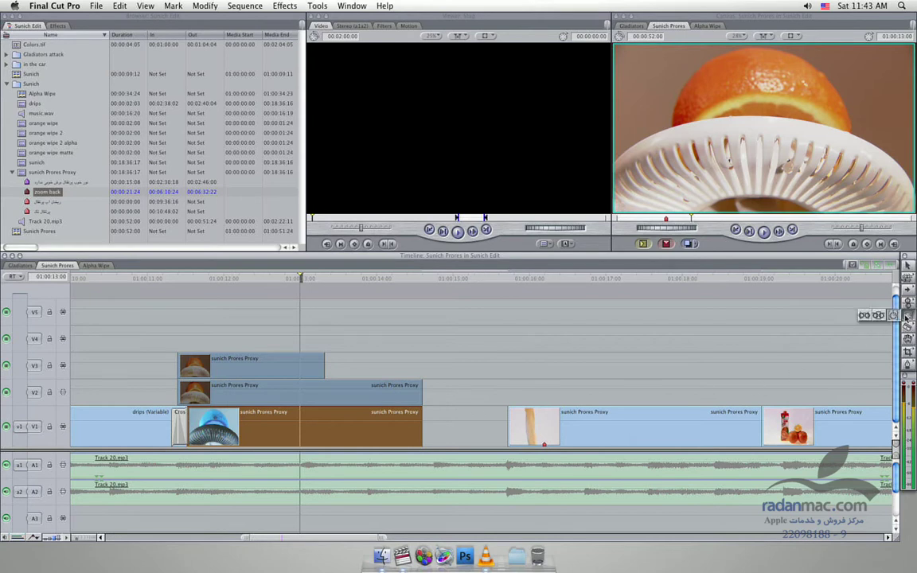
- With the Speed tool, stretch the juicer clip's end to the pouring-juice clip, slowing it to 74%
click(895, 317)
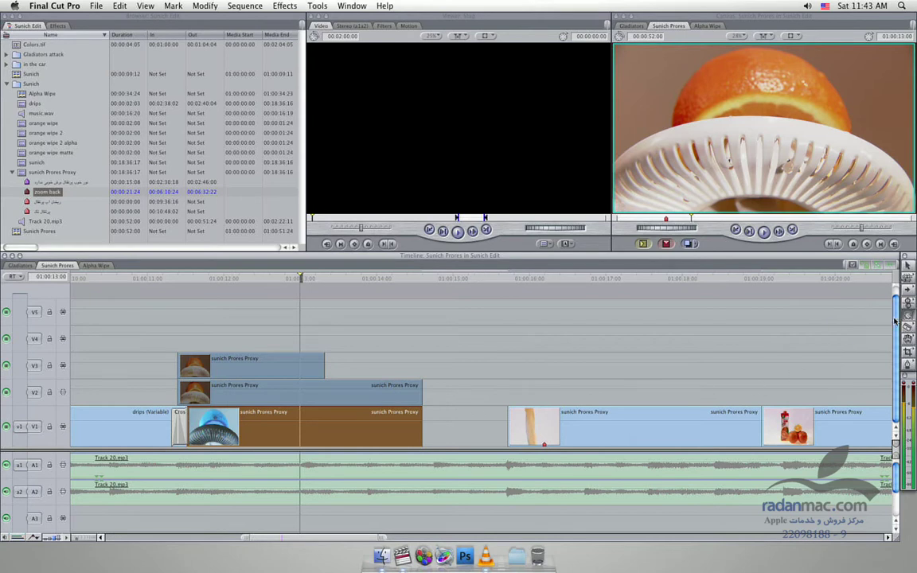
drag(421, 416, 506, 423)
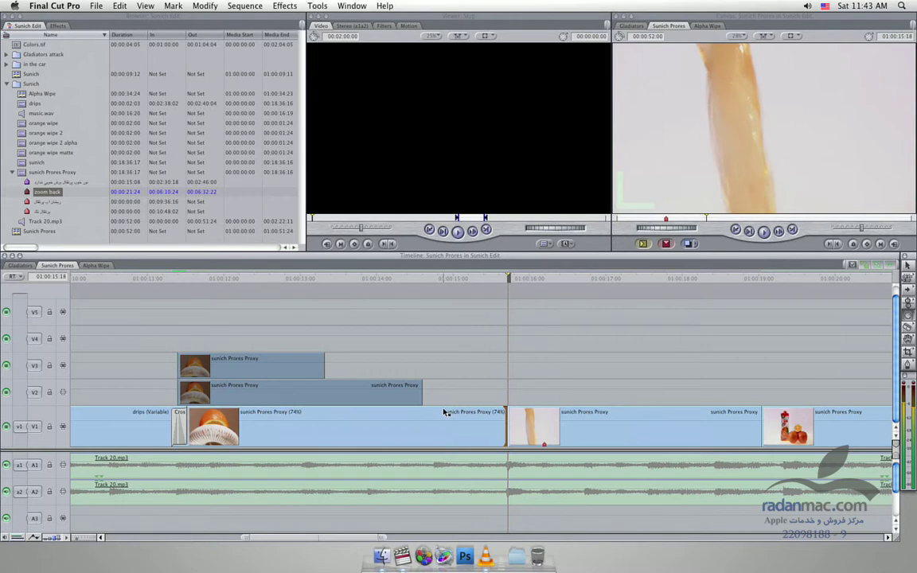
key(super+z)
scroll(356, 339, up, 1)
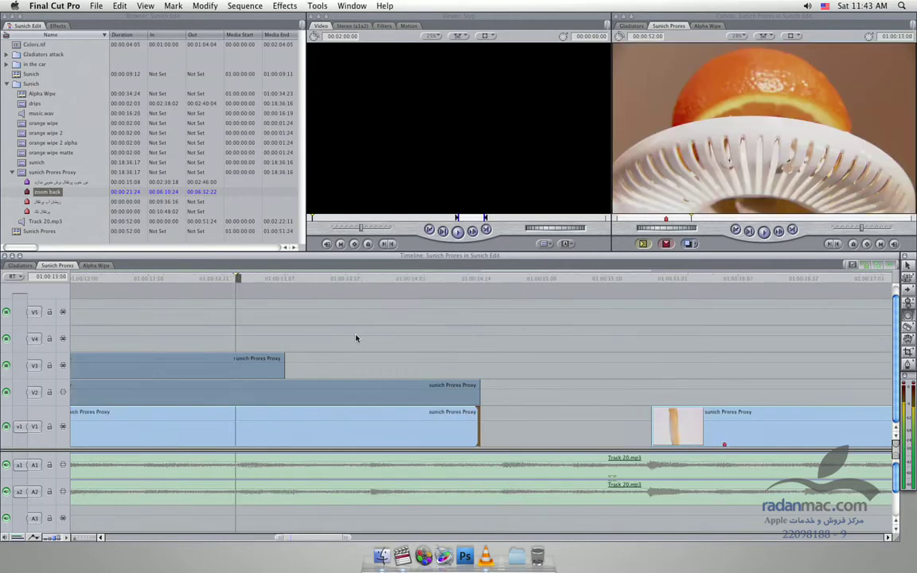
drag(320, 539, 308, 539)
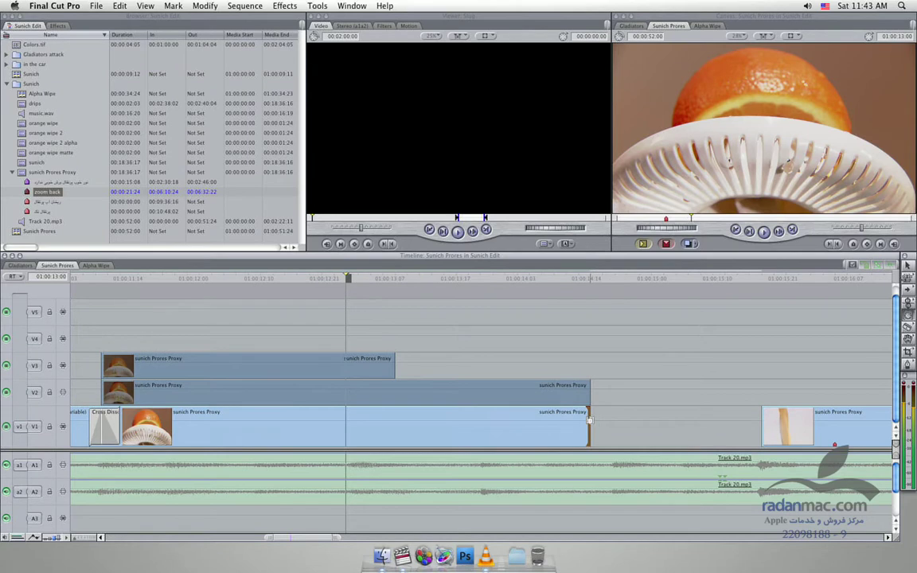
drag(589, 420, 702, 427)
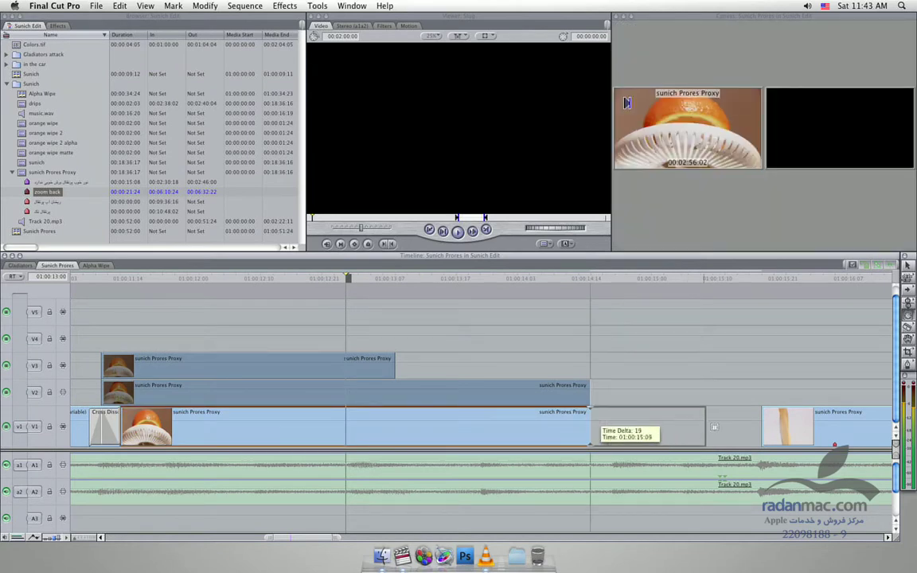
drag(703, 427, 760, 427)
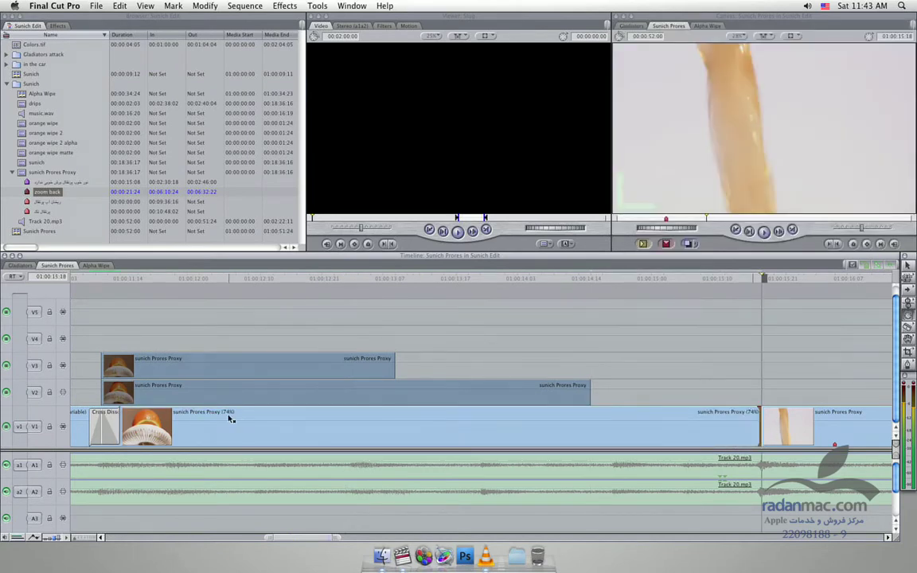